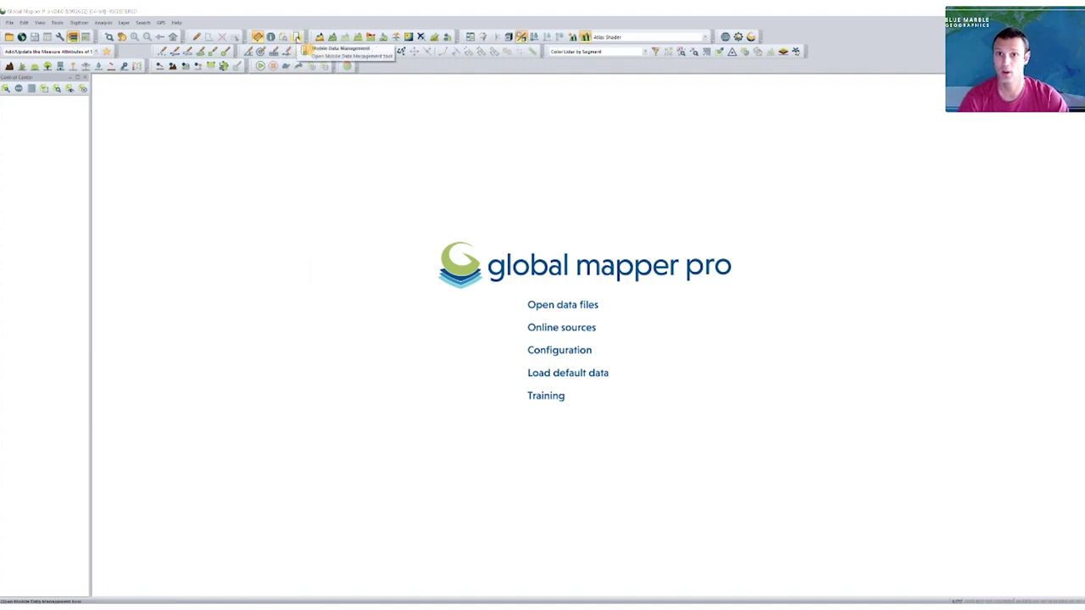
- Open Mobile Data Management on its Package File Import page
left_click(297, 37)
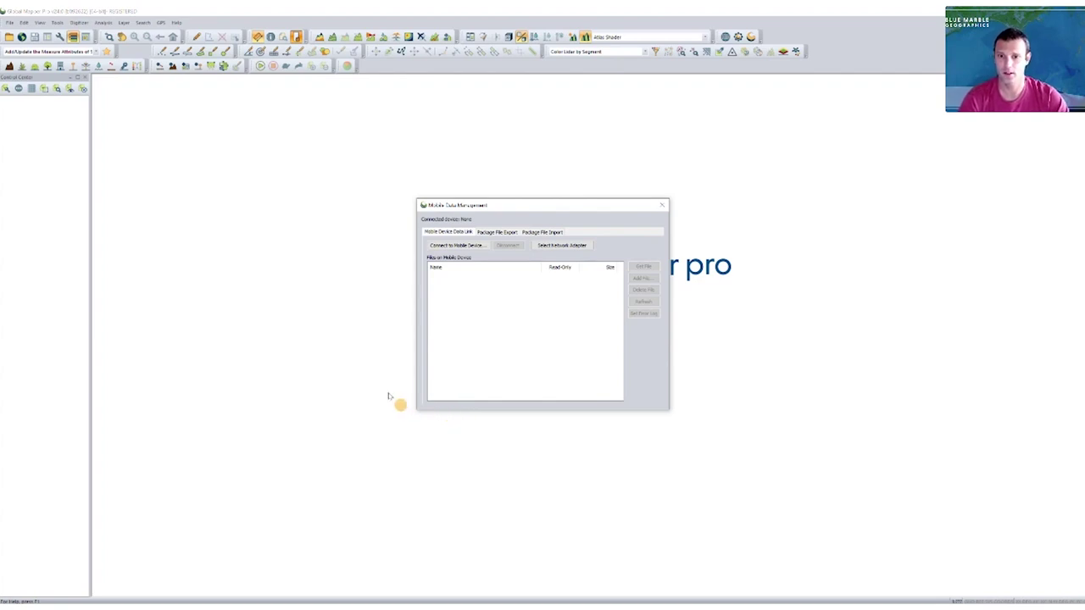
left_click(543, 232)
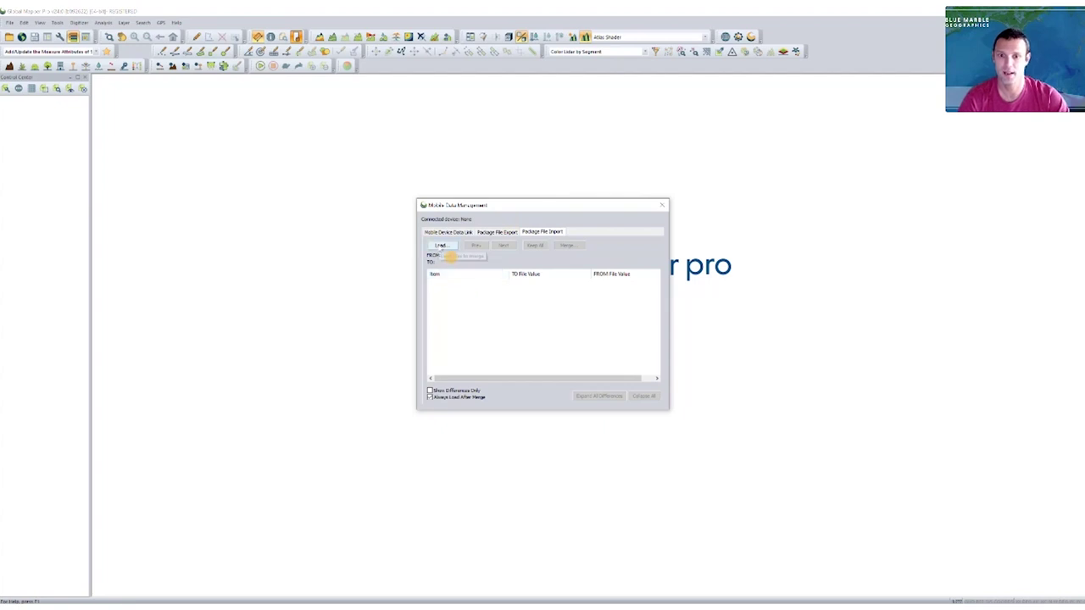
- Choose Parking_Meter_Survey-Jeff as the merge source and Parking_Meter_Survey as the target, then compare
left_click(440, 247)
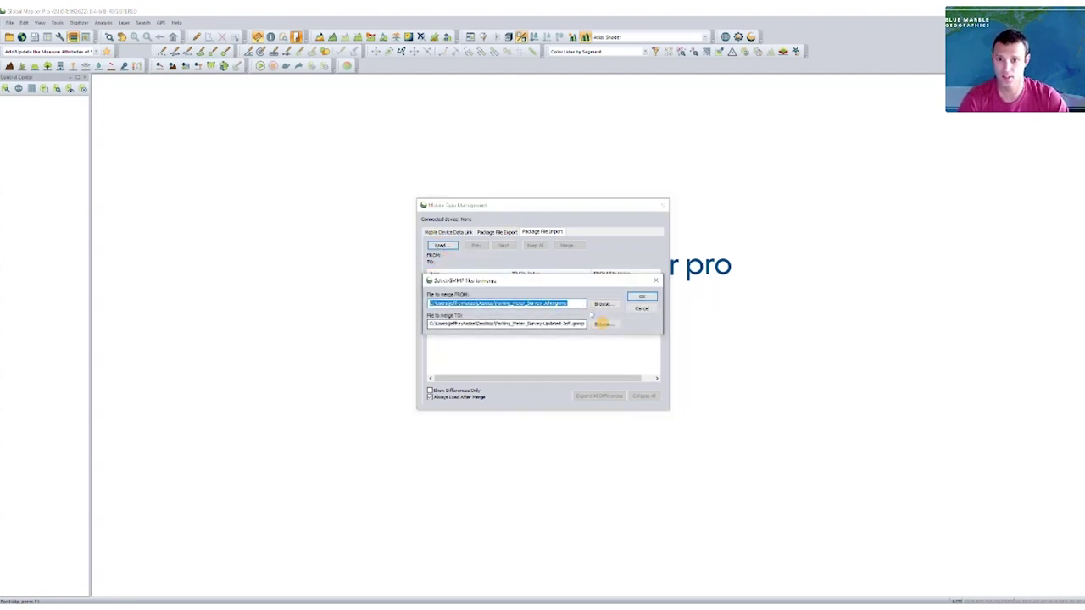
left_click(601, 305)
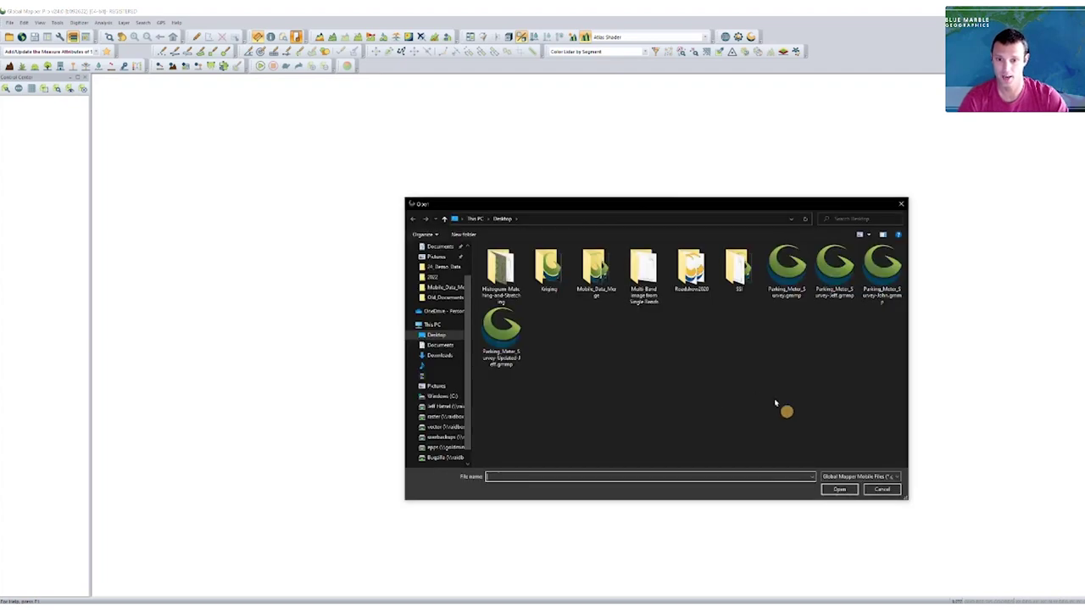
left_click(835, 270)
double_click(835, 270)
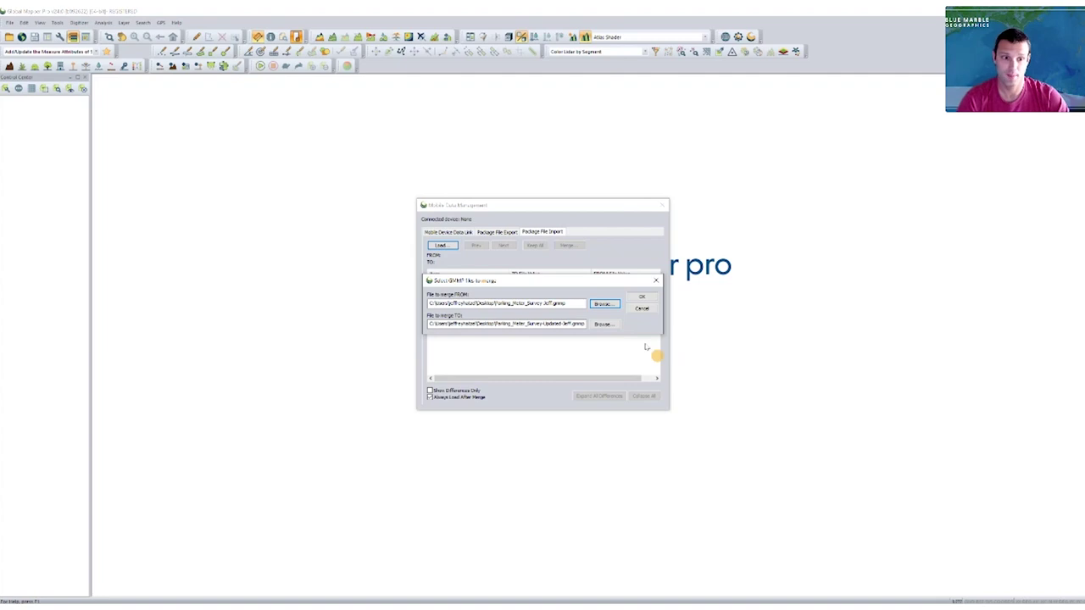
left_click(605, 325)
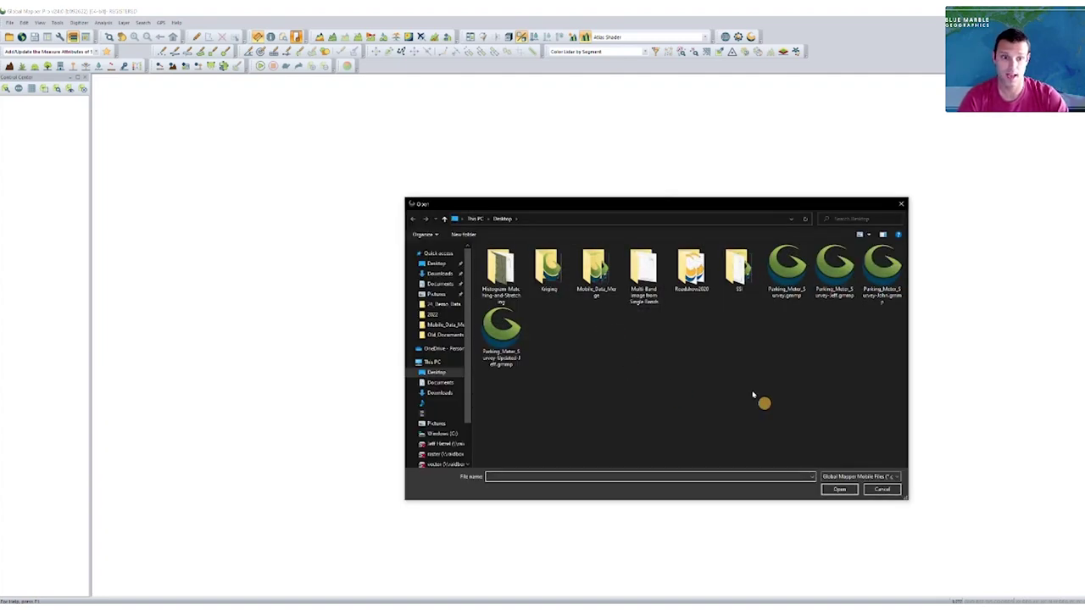
left_click(787, 270)
double_click(787, 269)
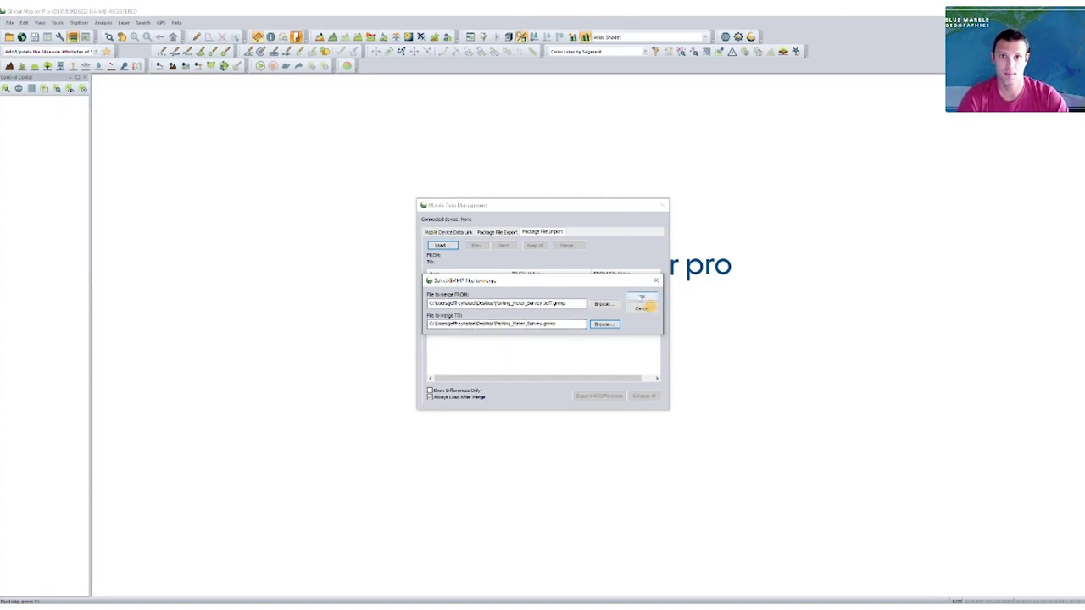
left_click(642, 300)
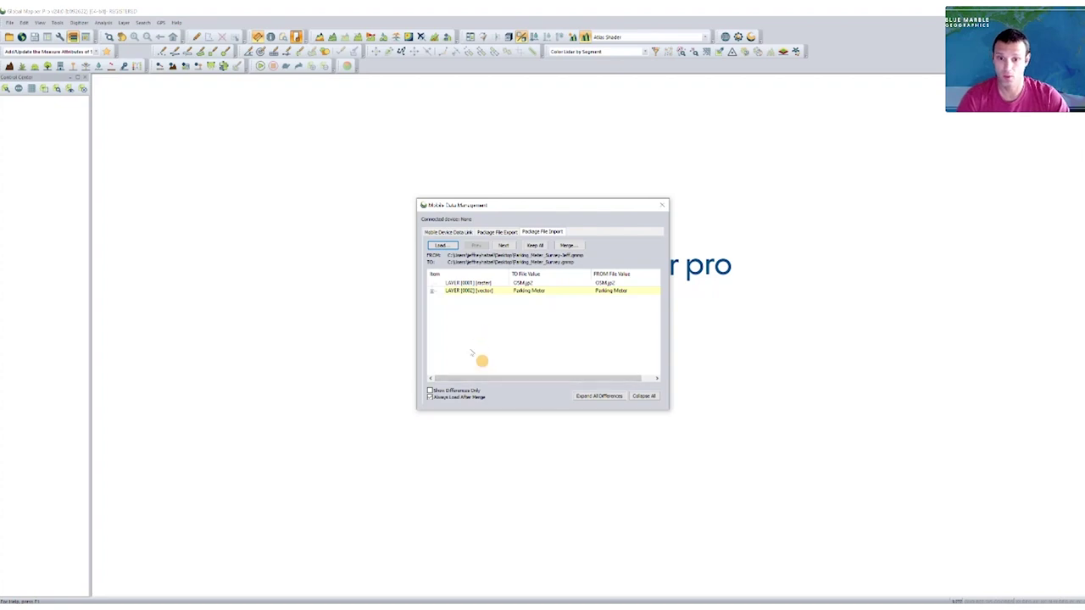
- Select the OSM raster and Parking Meter layers, then expand Parking Meter and its POINTS folder
left_click(472, 283)
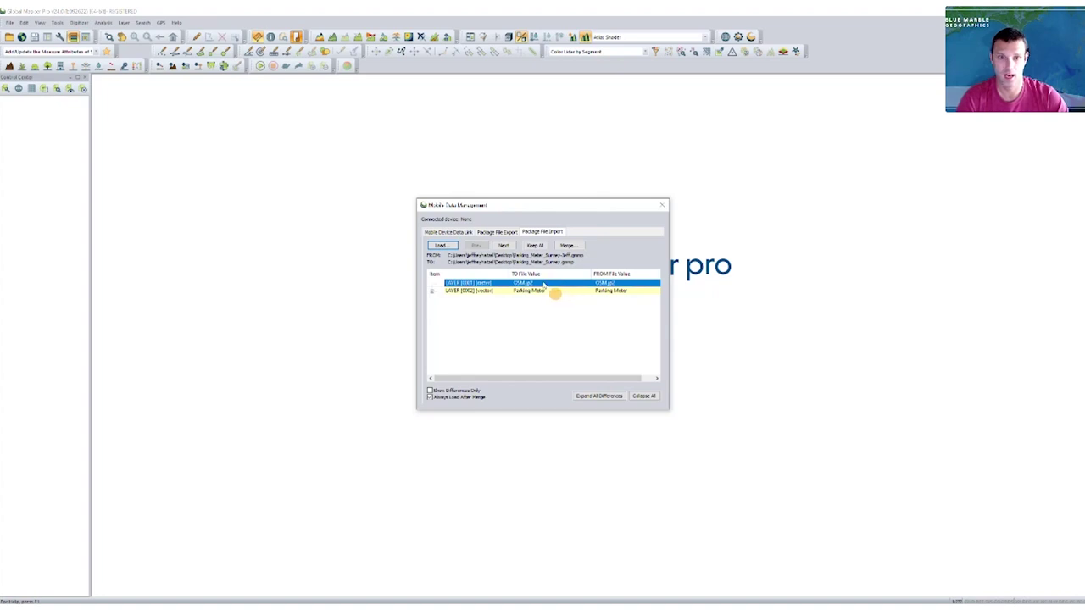
left_click(493, 292)
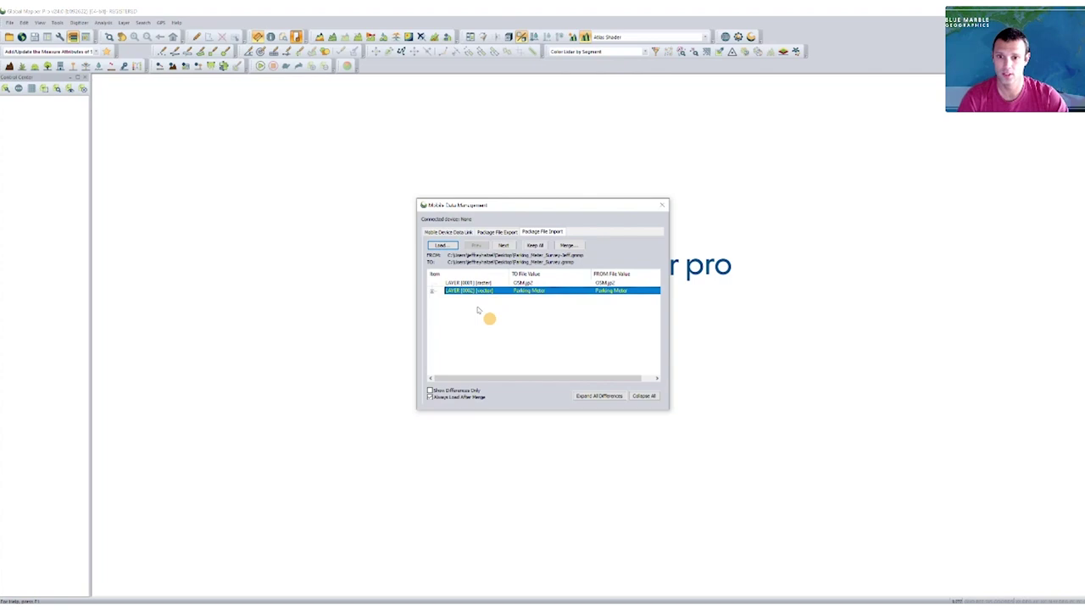
left_click(432, 292)
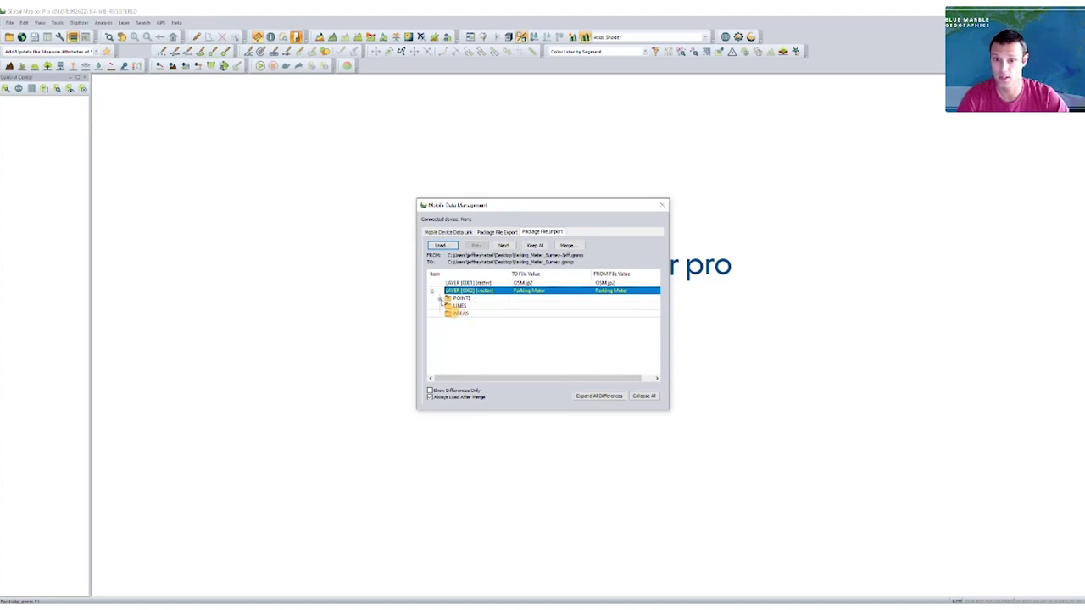
left_click(441, 299)
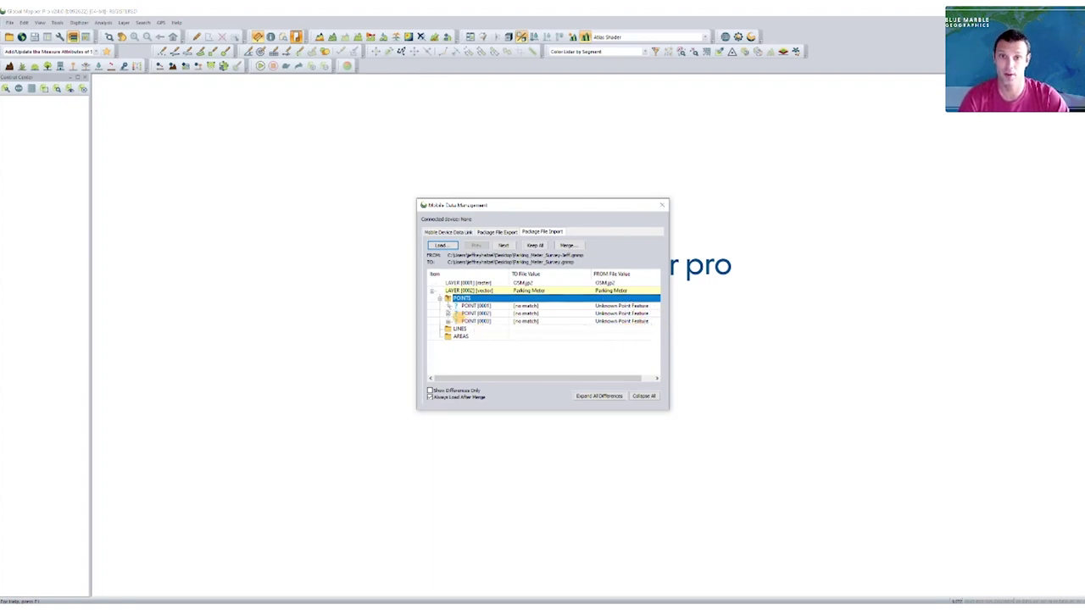
- Inspect POINT [0001] of the Parking Meter layer, collapse it, and keep all differences
double_click(459, 306)
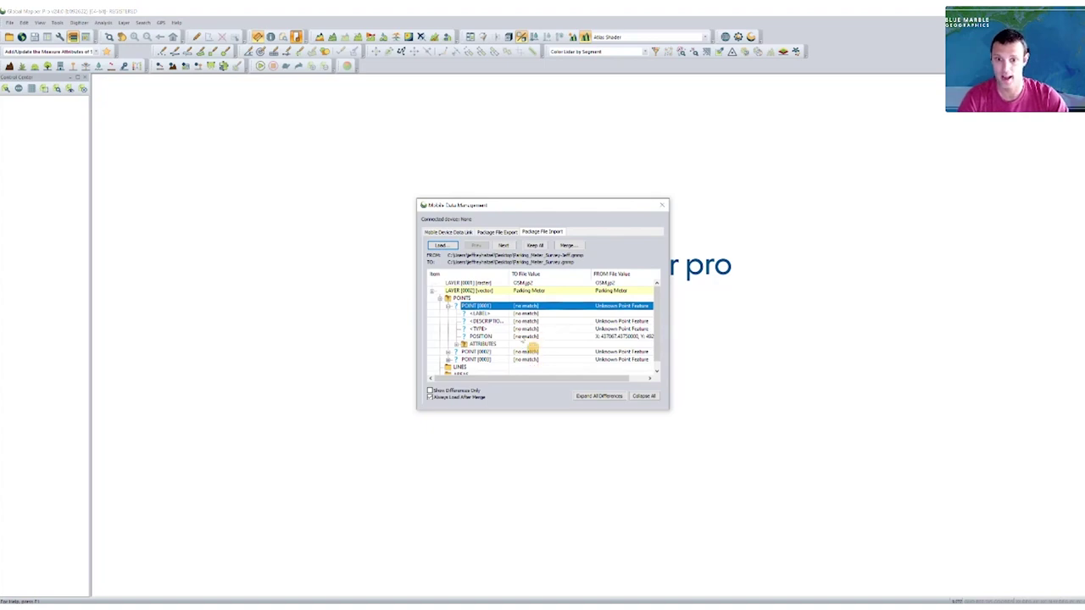
left_click(448, 307)
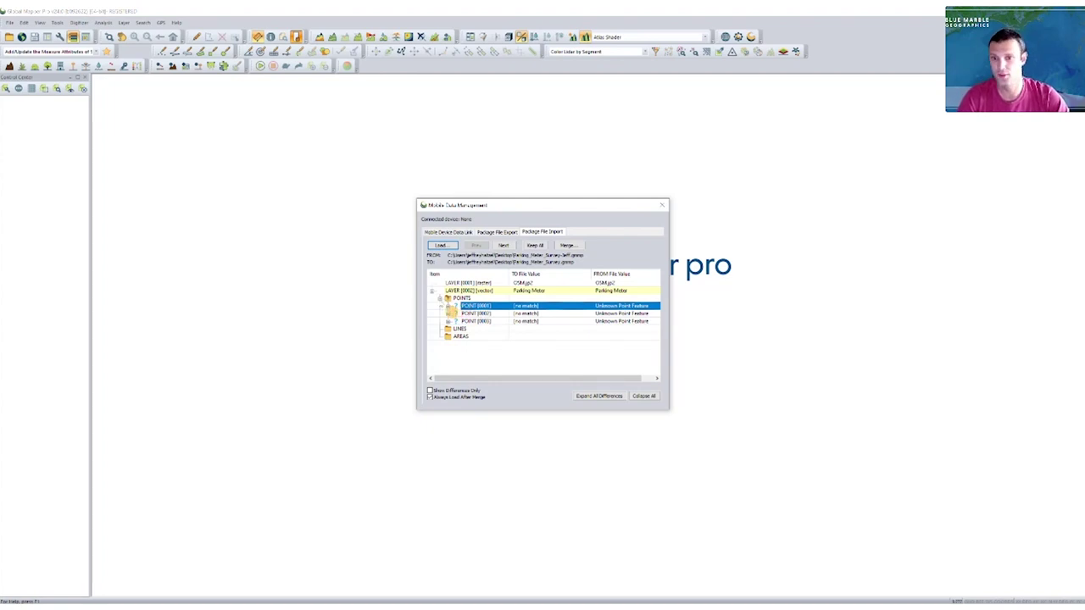
left_click(440, 299)
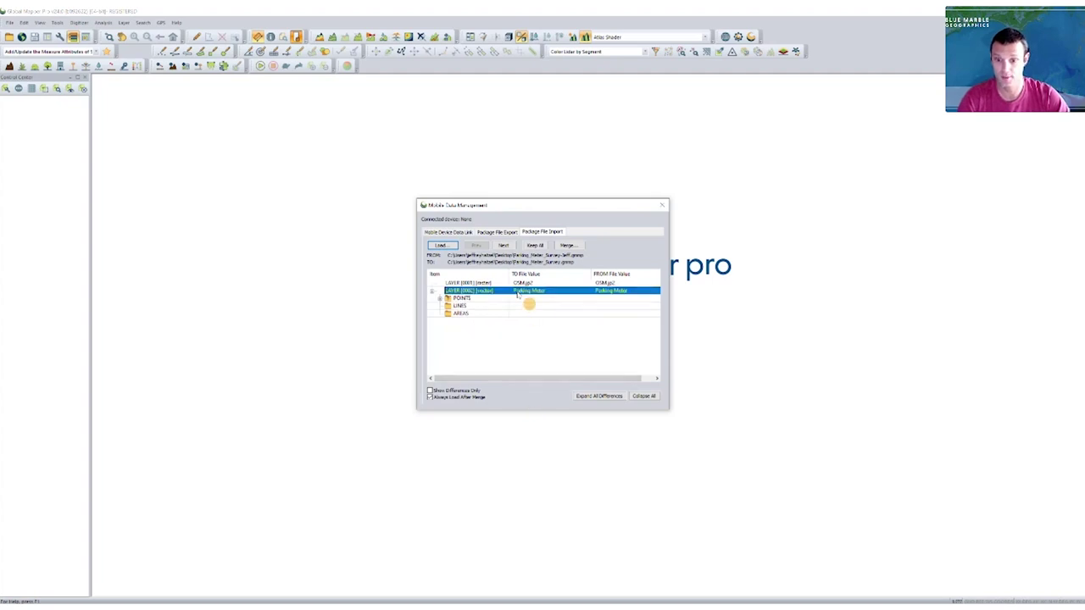
left_click(541, 247)
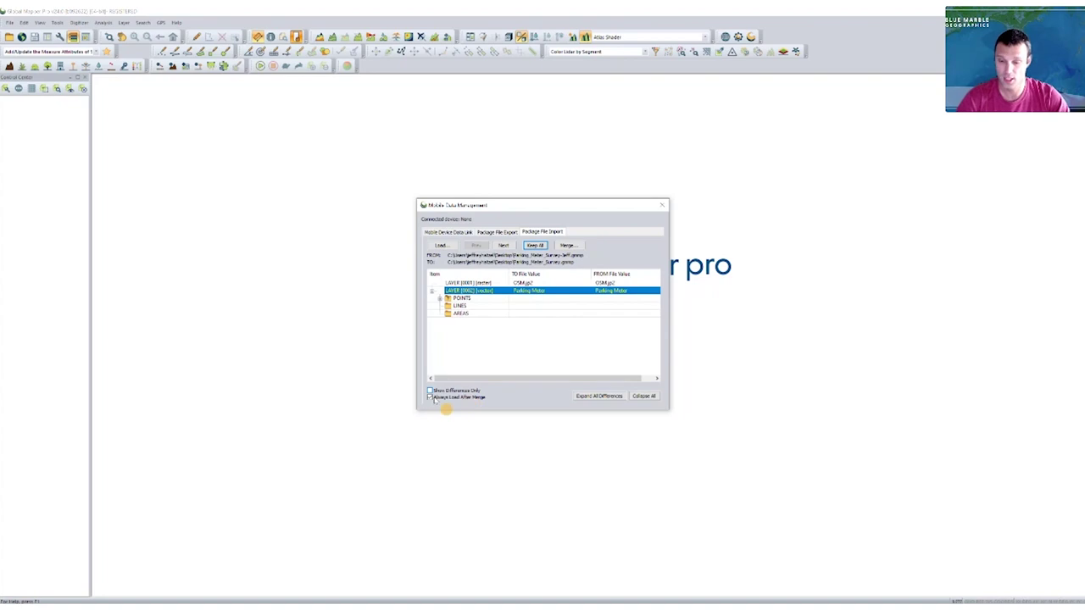
- Show differences only and merge, selecting the proposed Parking_Meter_Survey.gmmp file name for editing
left_click(431, 391)
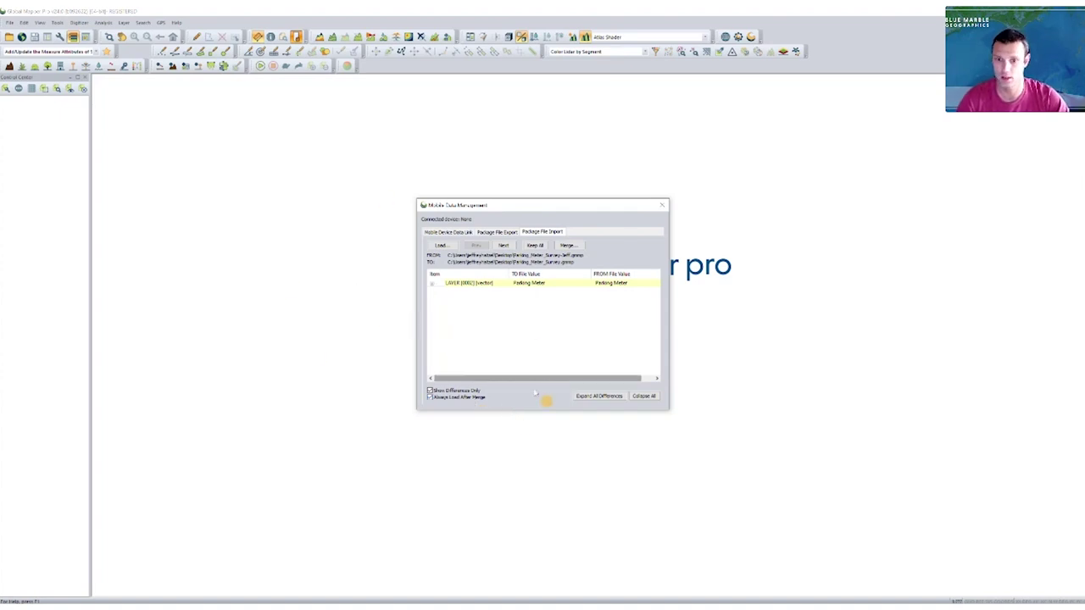
left_click(567, 245)
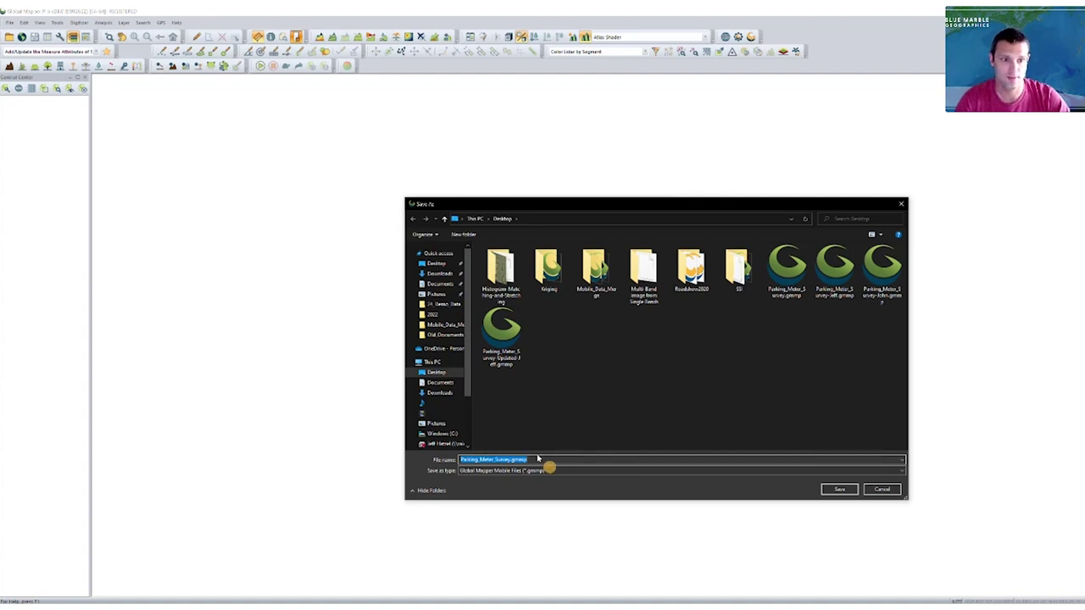
left_click(510, 461)
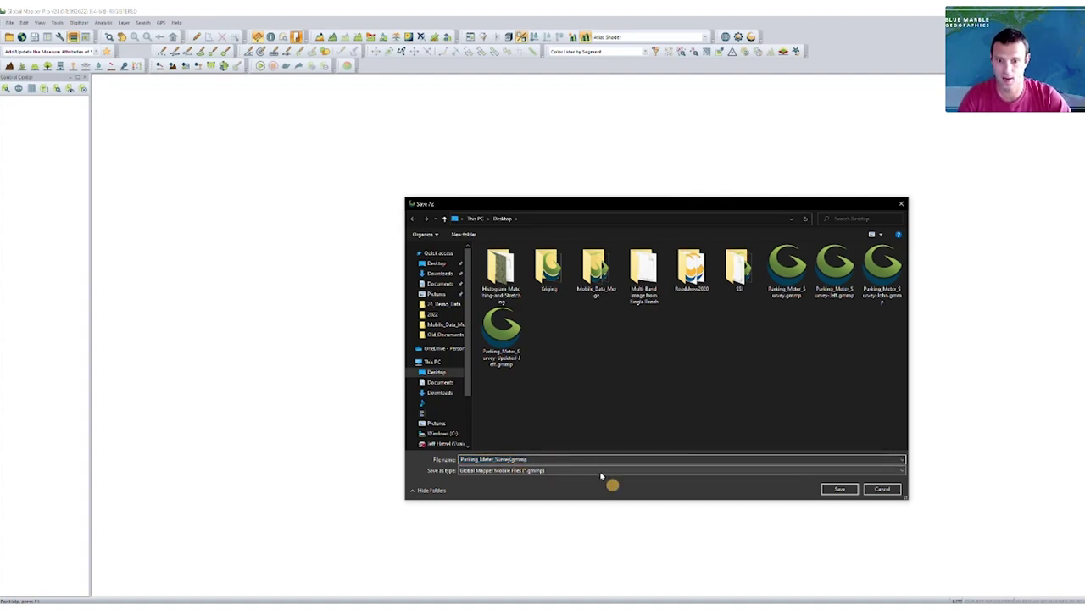
- Save the merged package as Parking_Meter_Survey-Jeff, accept export options, and load its layers
type("-Jeff-Edits")
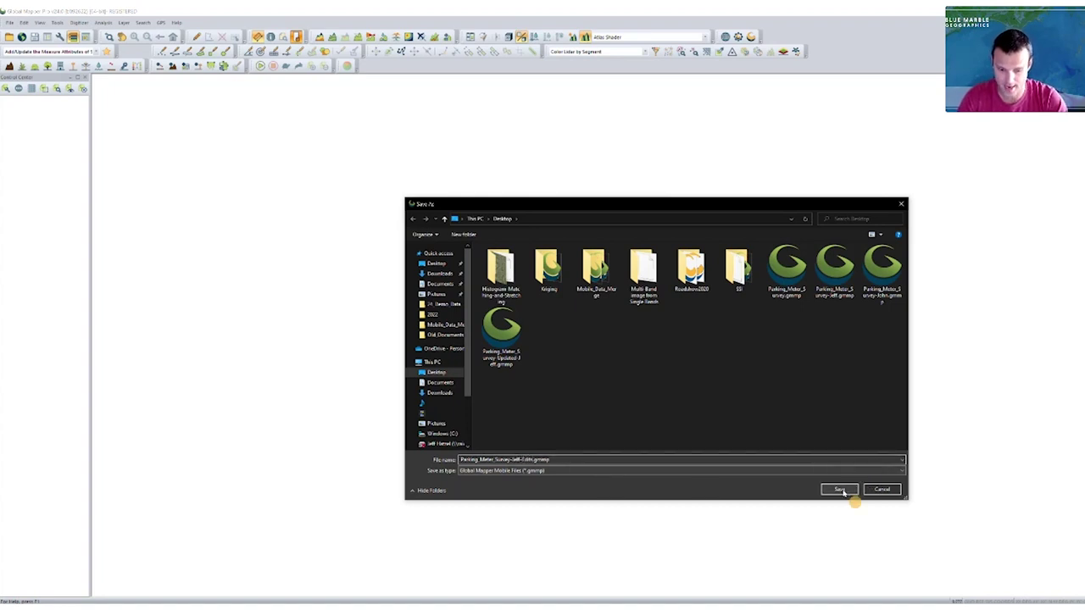
left_click(841, 489)
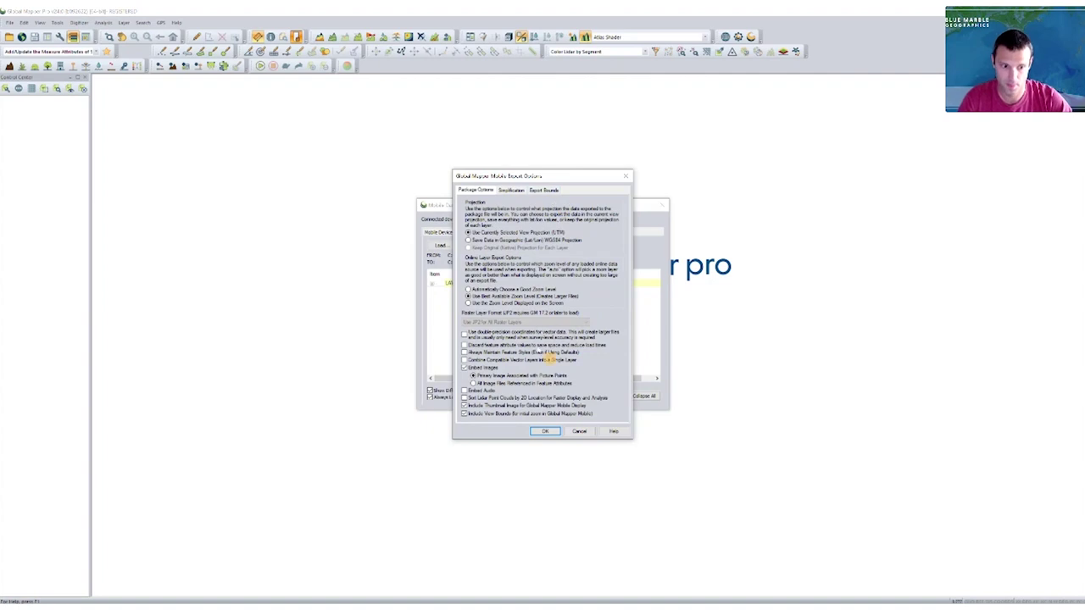
left_click(546, 431)
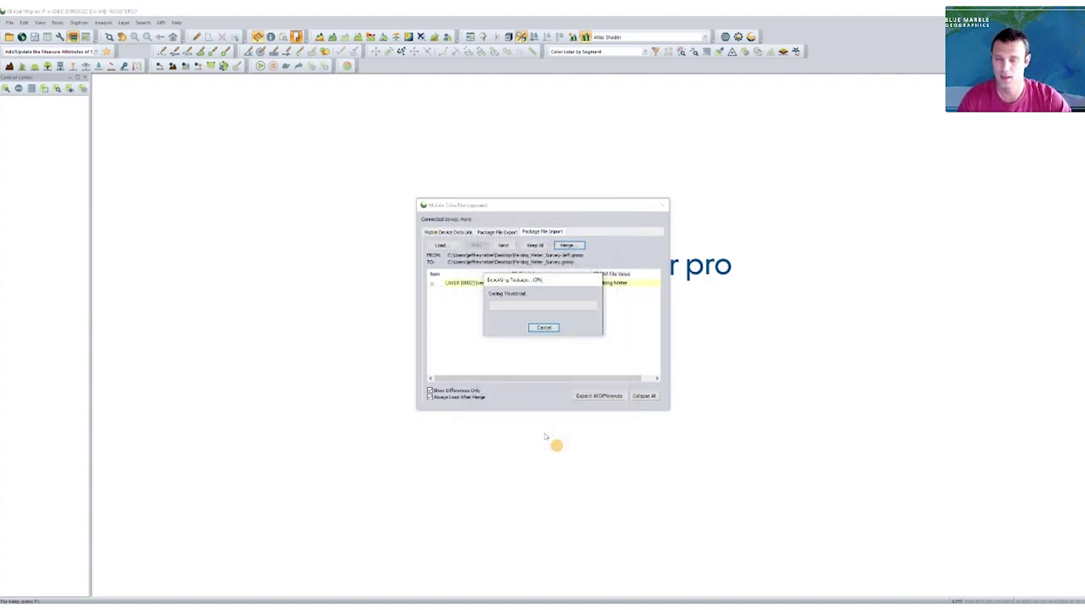
left_click(579, 326)
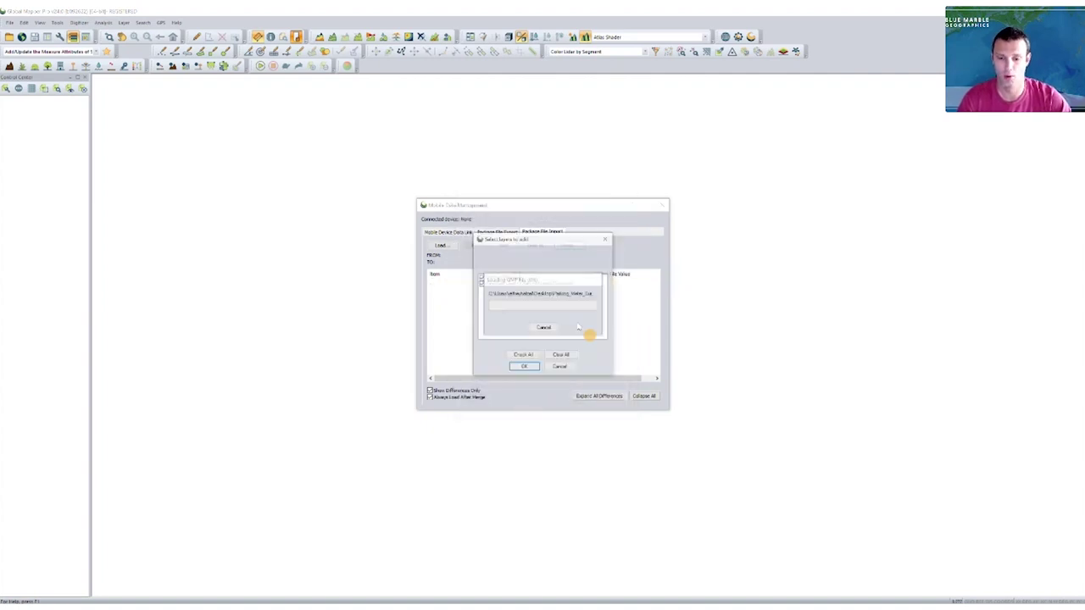
left_click(524, 367)
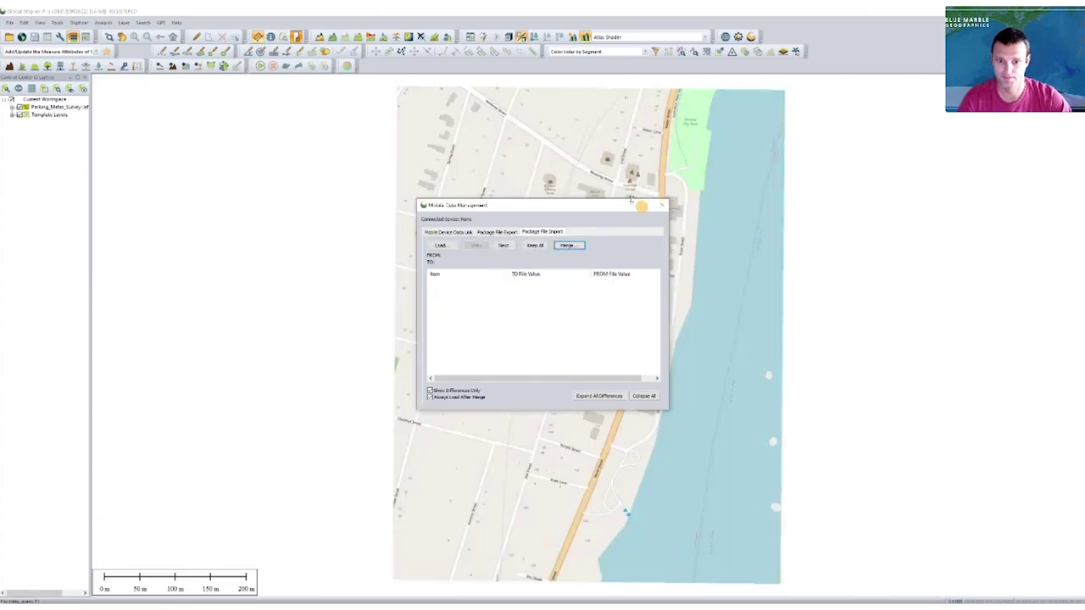
- Close the merge window, select the Parking Meter layer, zoom in, and open a meter's linked photo
left_click(662, 205)
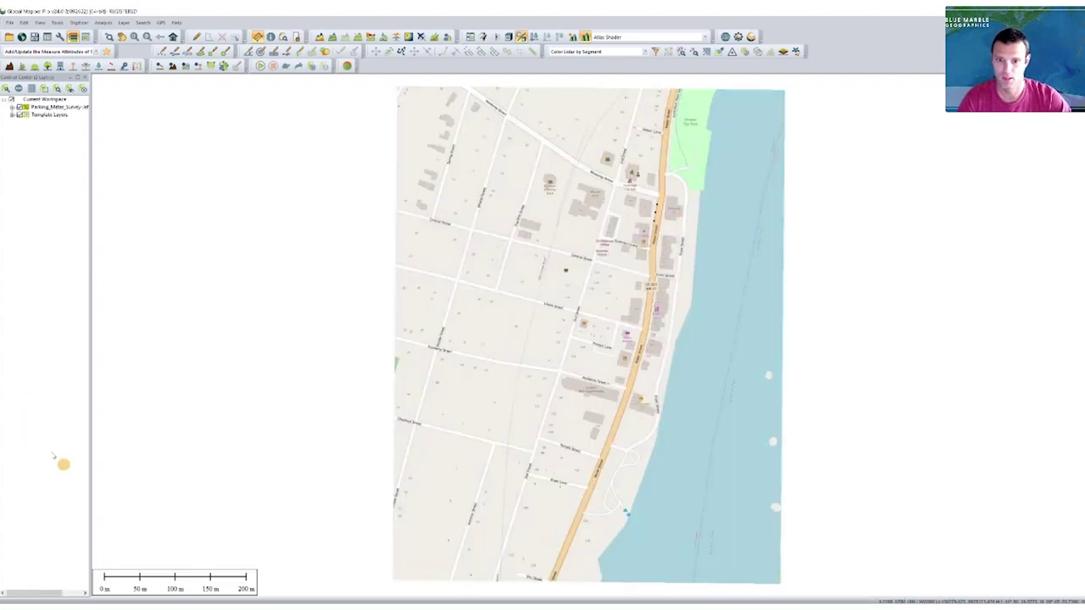
left_click(12, 115)
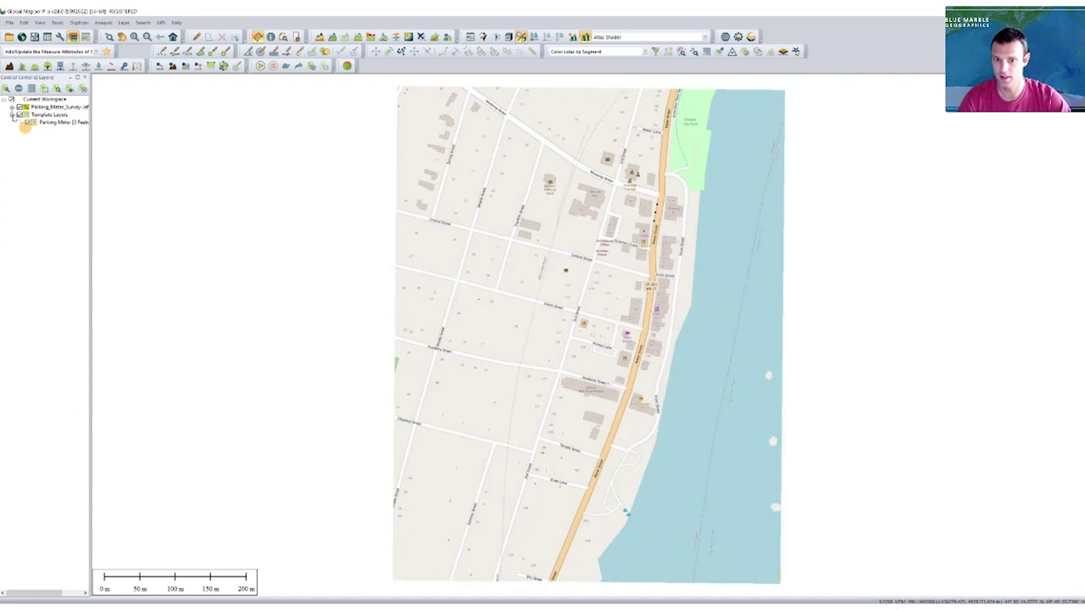
left_click(56, 122)
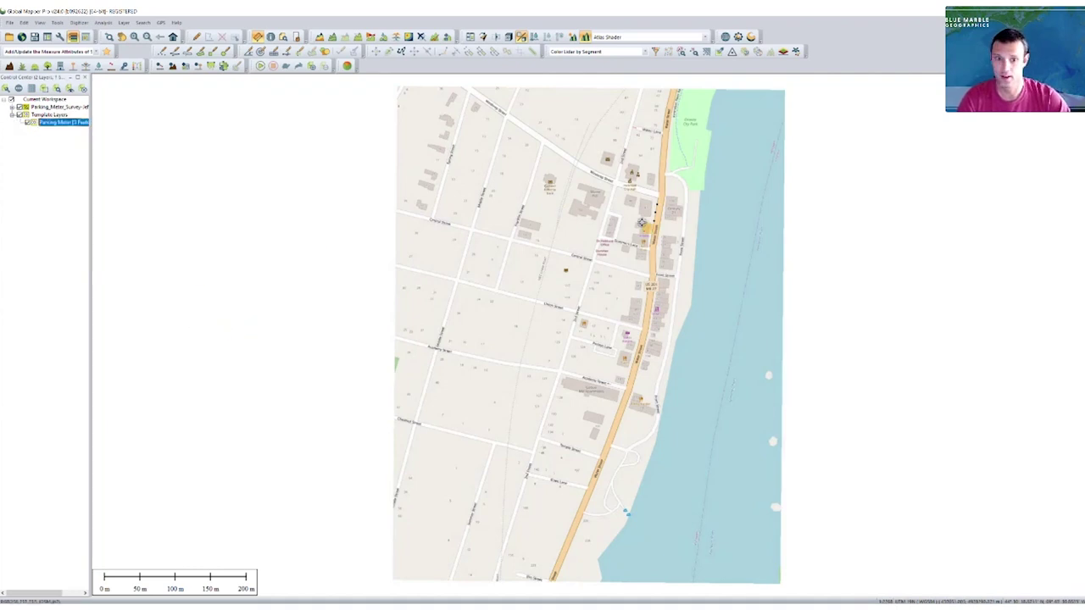
scroll(646, 226, "up", 1)
scroll(684, 203, "up", 1)
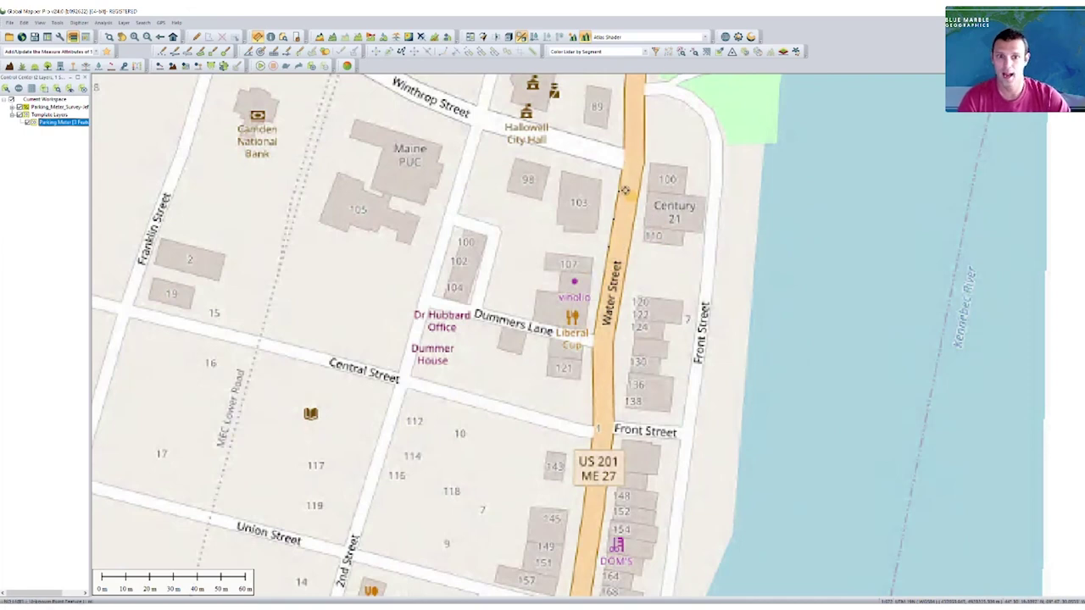
left_click(271, 37)
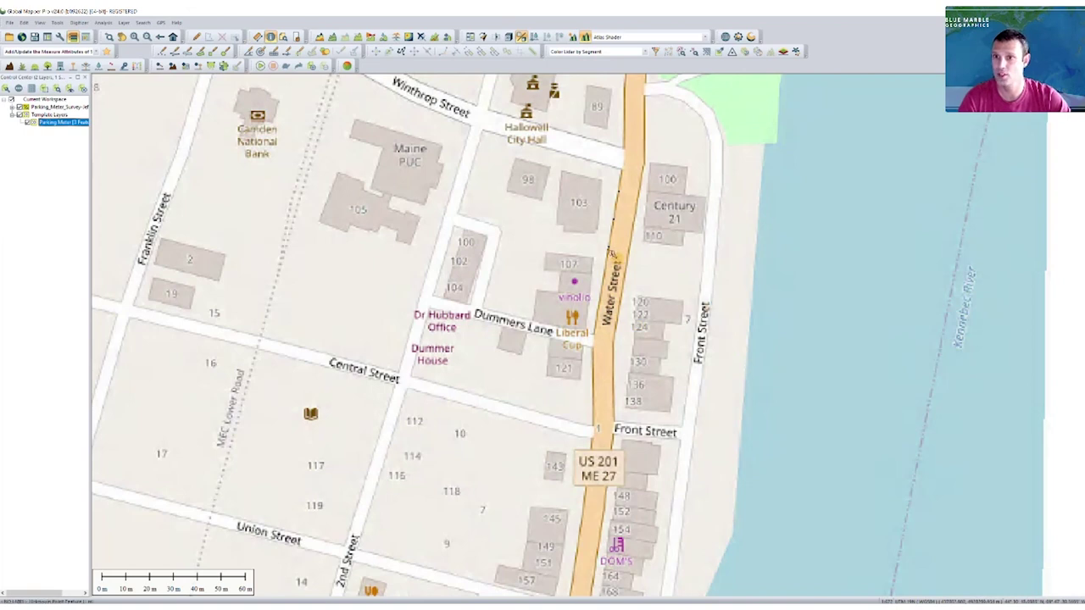
left_click(612, 251)
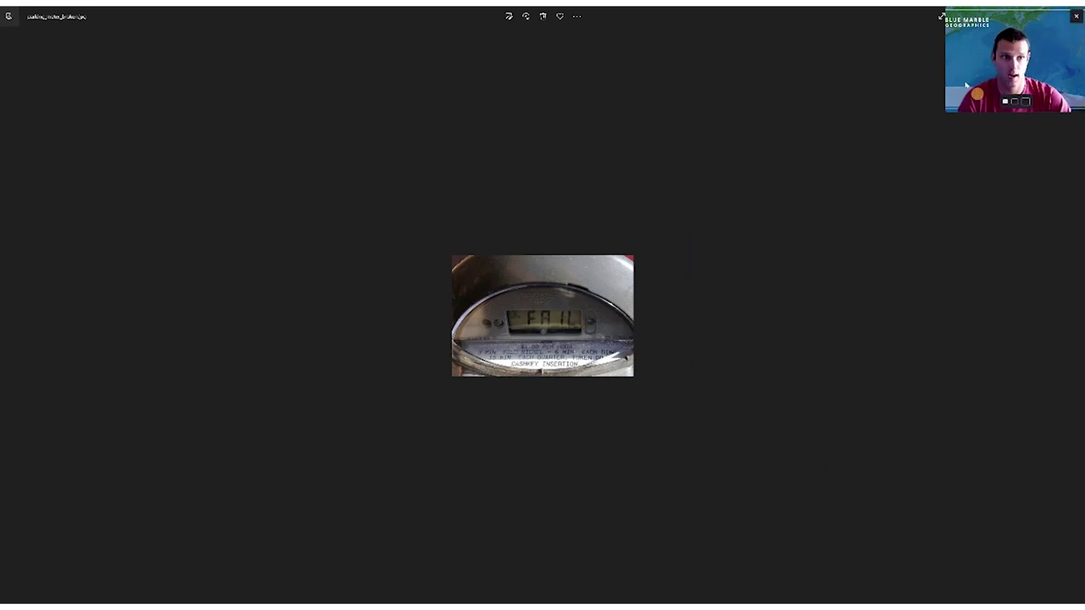
- View the parking meter photo reading FAIL in Windows Photos
mouse_move(958, 87)
left_click_drag(959, 88, 931, 87)
- Close the photo, show the meter's feature info in a dialog, and enlarge that window over the map
left_click(1073, 12)
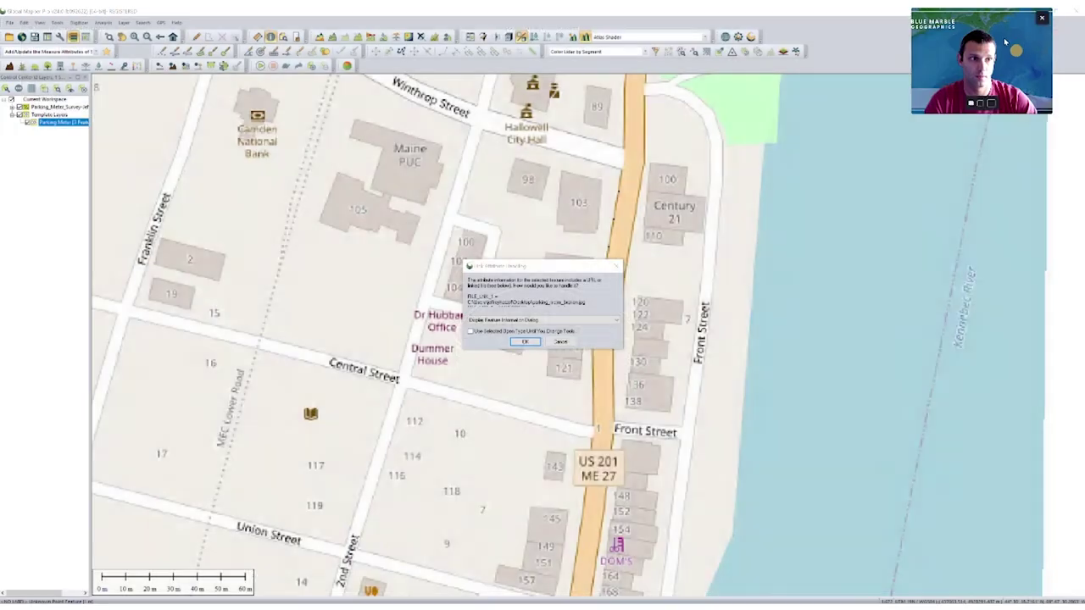
left_click_drag(1025, 54, 1058, 53)
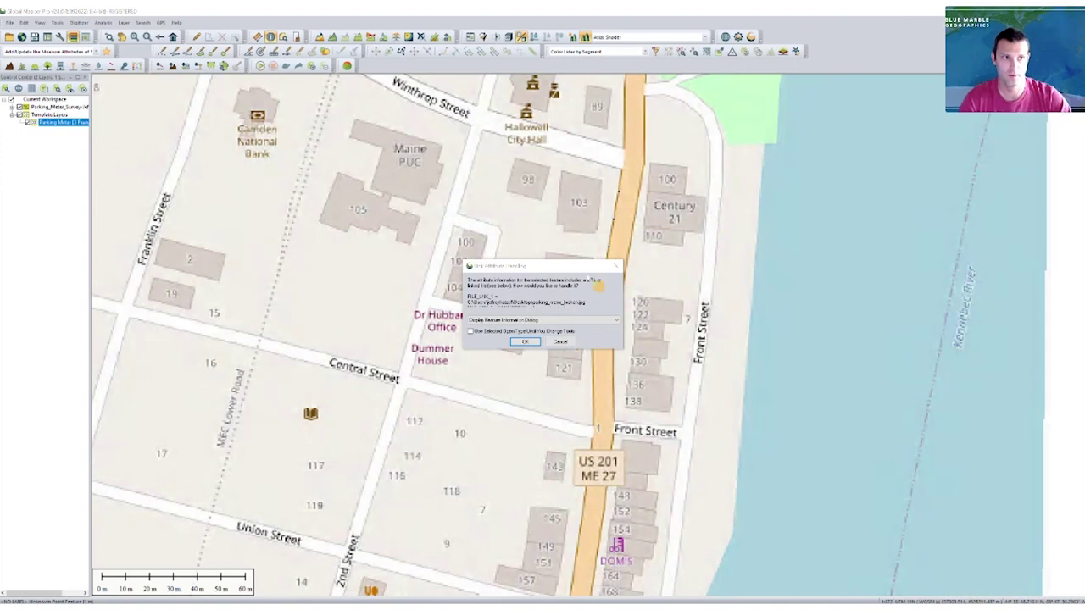
left_click(525, 342)
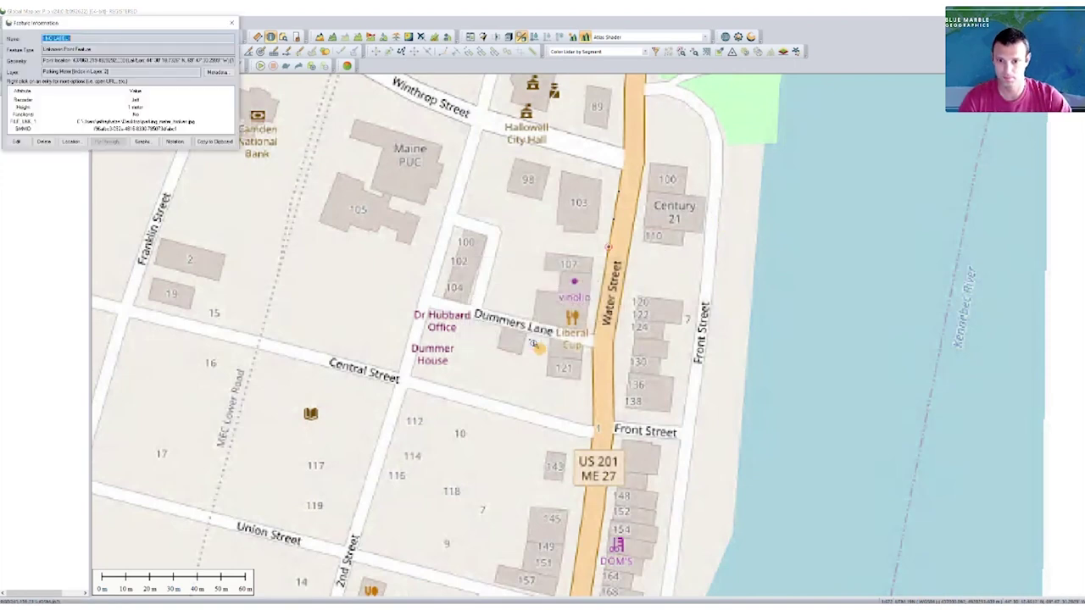
left_click_drag(102, 23, 437, 69)
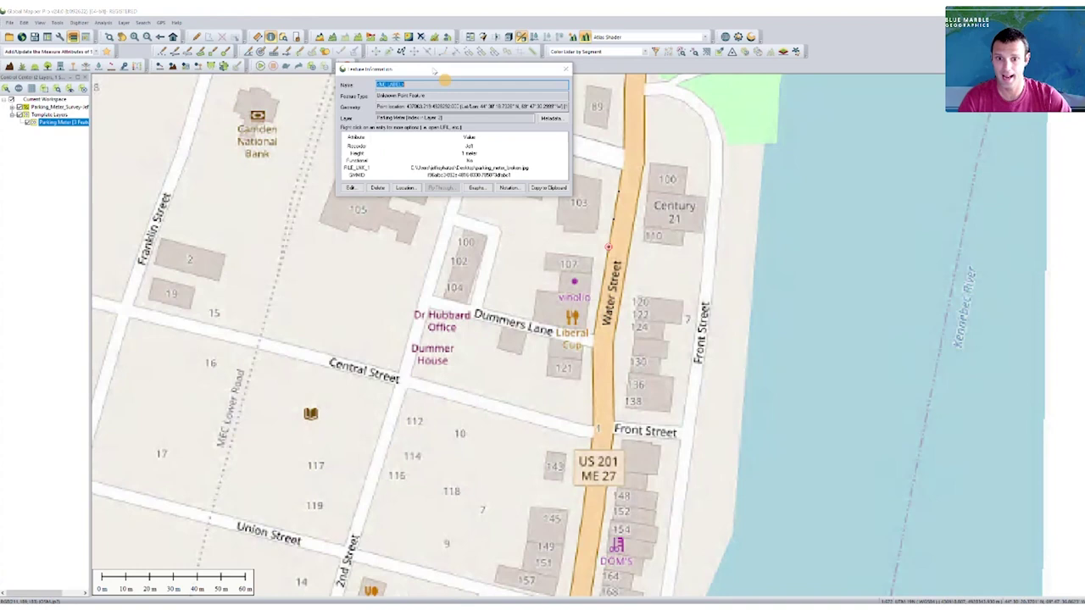
left_click_drag(410, 194, 404, 268)
- Review the Recorded, Height, Functional, FILE_LINK and GMID attributes, then close the details
left_click(366, 147)
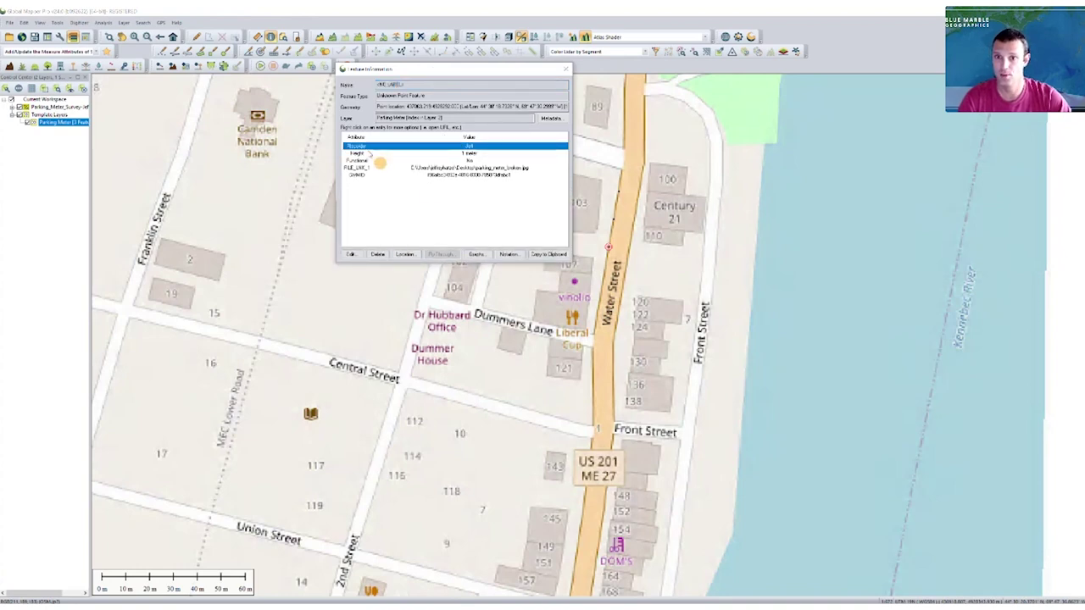
left_click(369, 153)
left_click(372, 160)
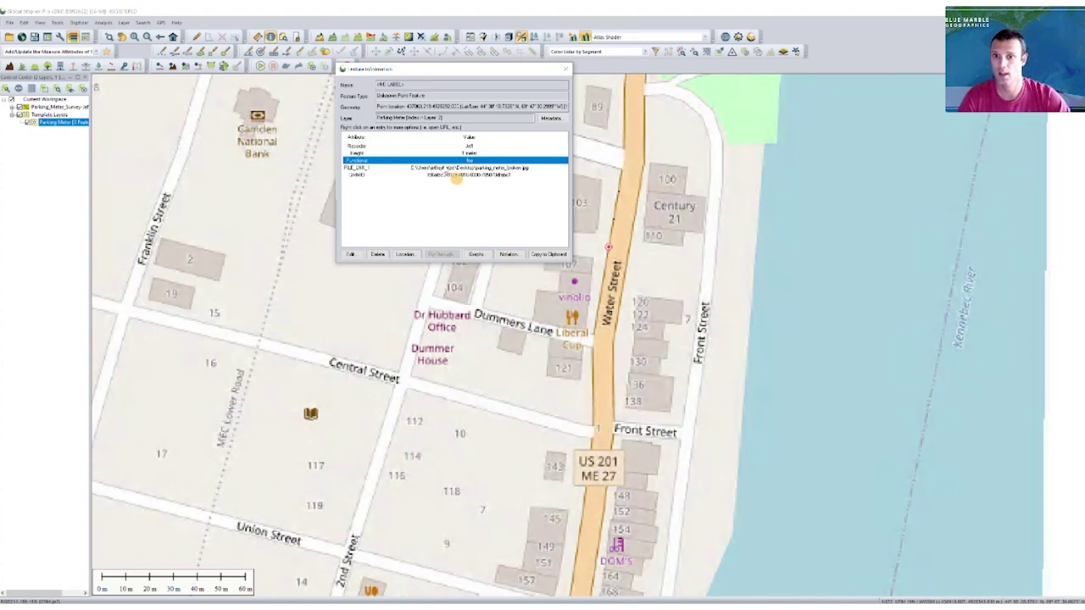
left_click(444, 168)
left_click(444, 175)
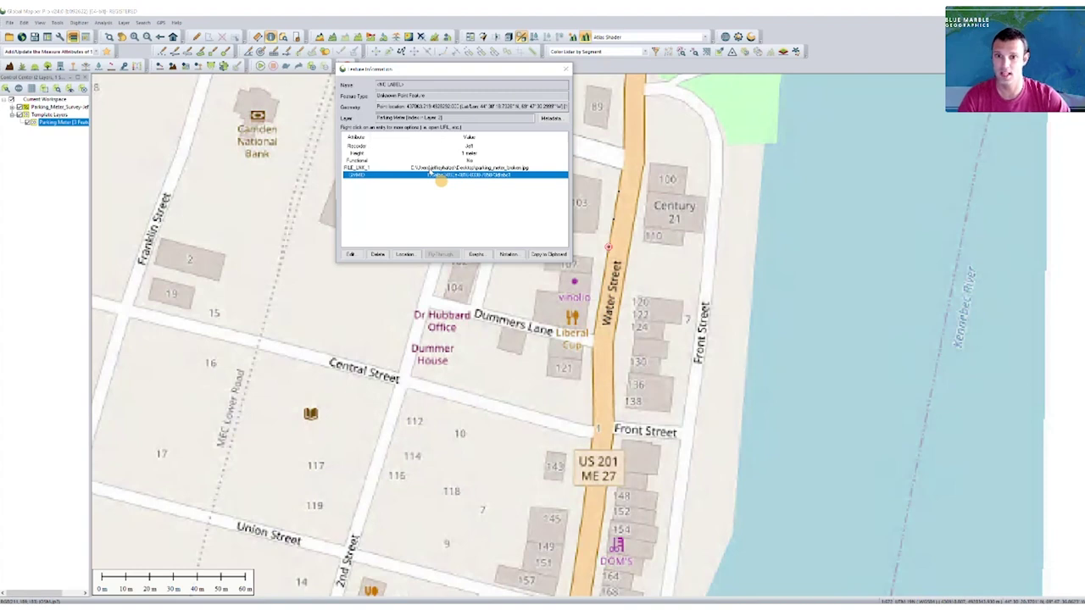
left_click(567, 68)
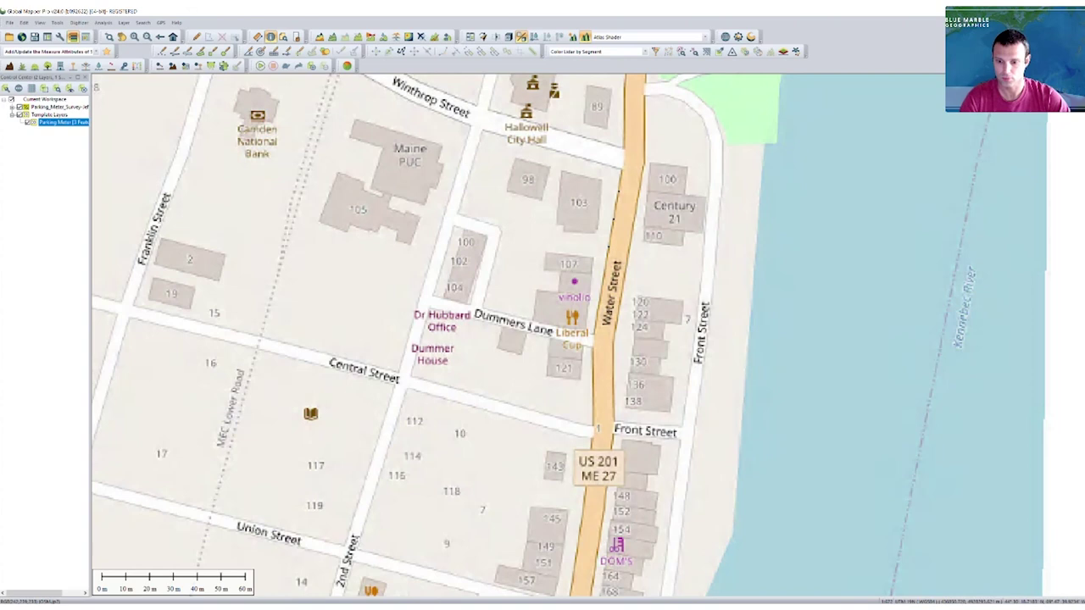
- Deselect the Parking Meter layer and unload all layers with Ctrl+U
left_click(29, 250)
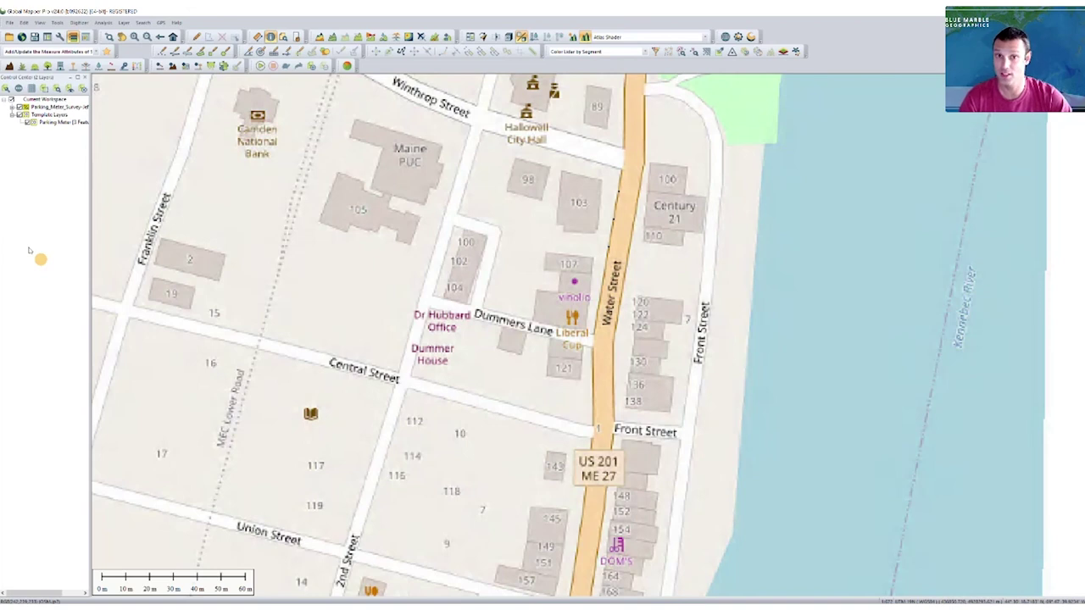
key("ctrl+u")
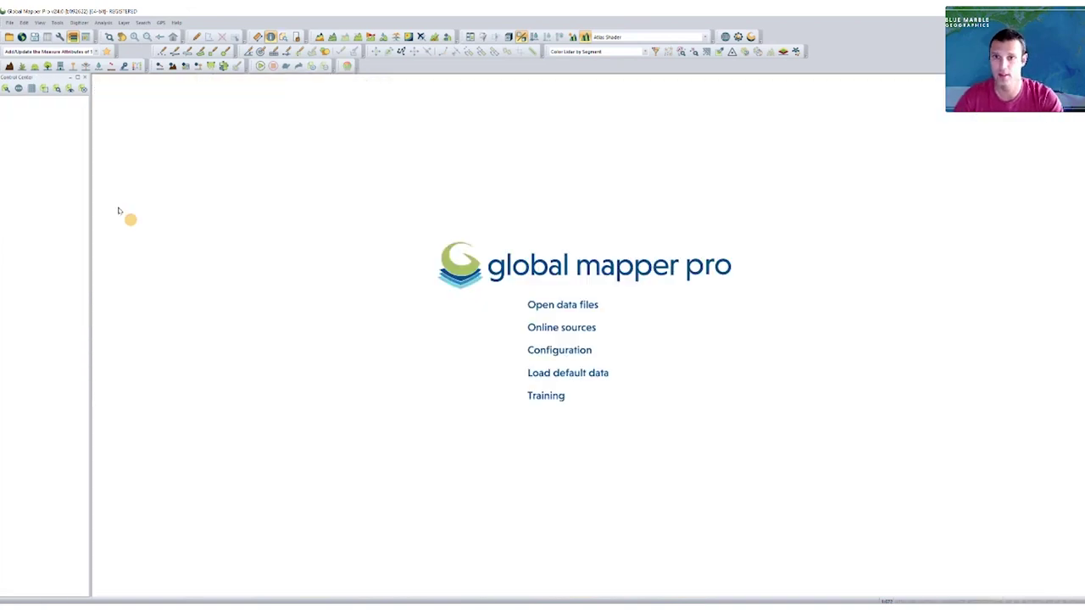
- Compare Parking_Meter_Survey-John.gmmp (from) against Parking_Meter_Survey-Jeff-Edits.gmmp (to) in Package File Import
left_click(297, 37)
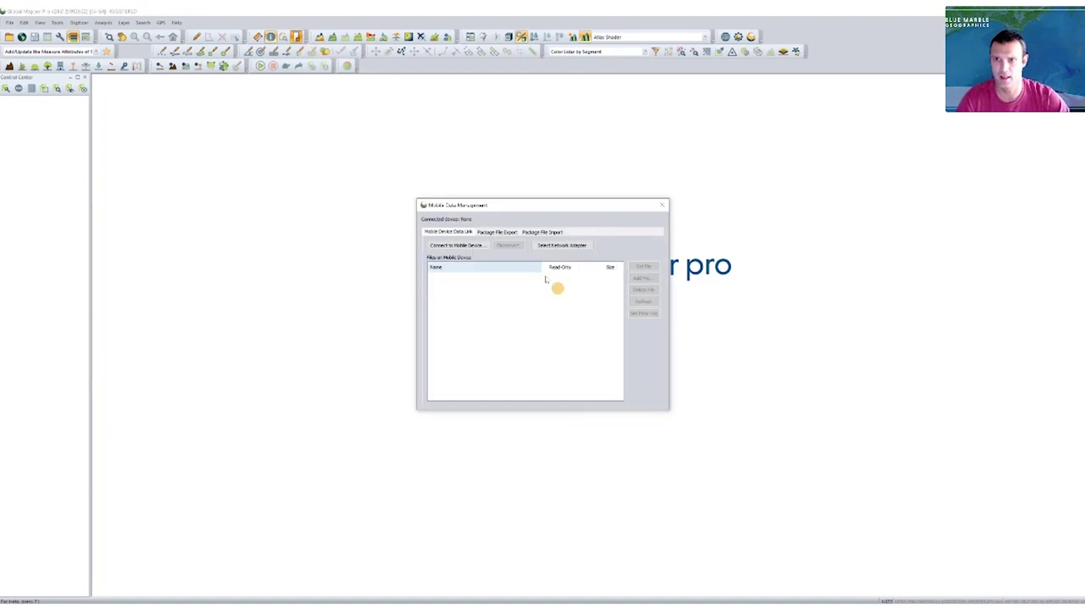
left_click(540, 232)
left_click(442, 245)
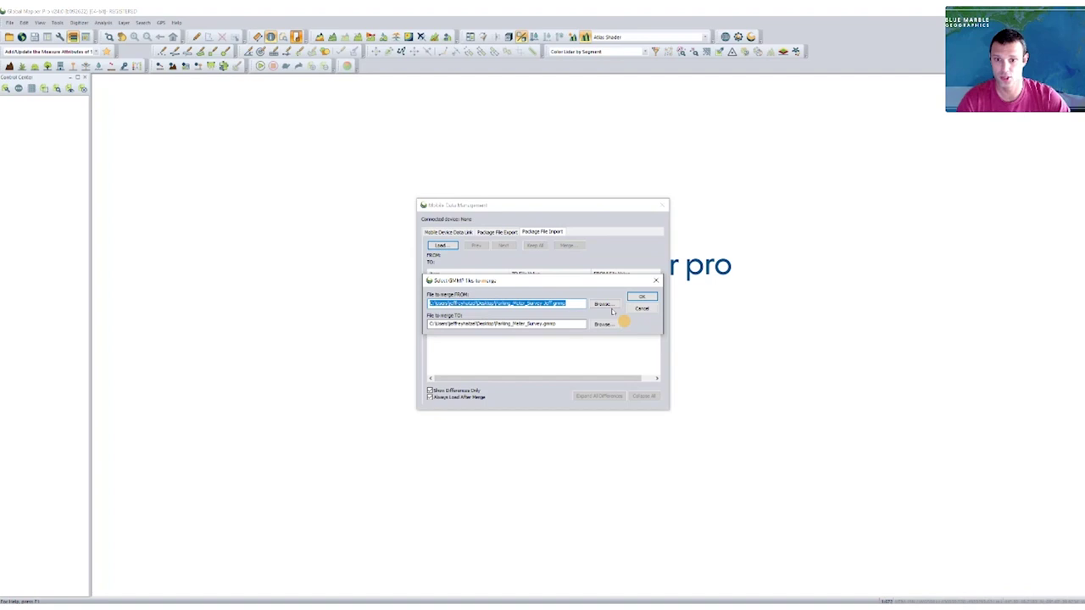
left_click(603, 304)
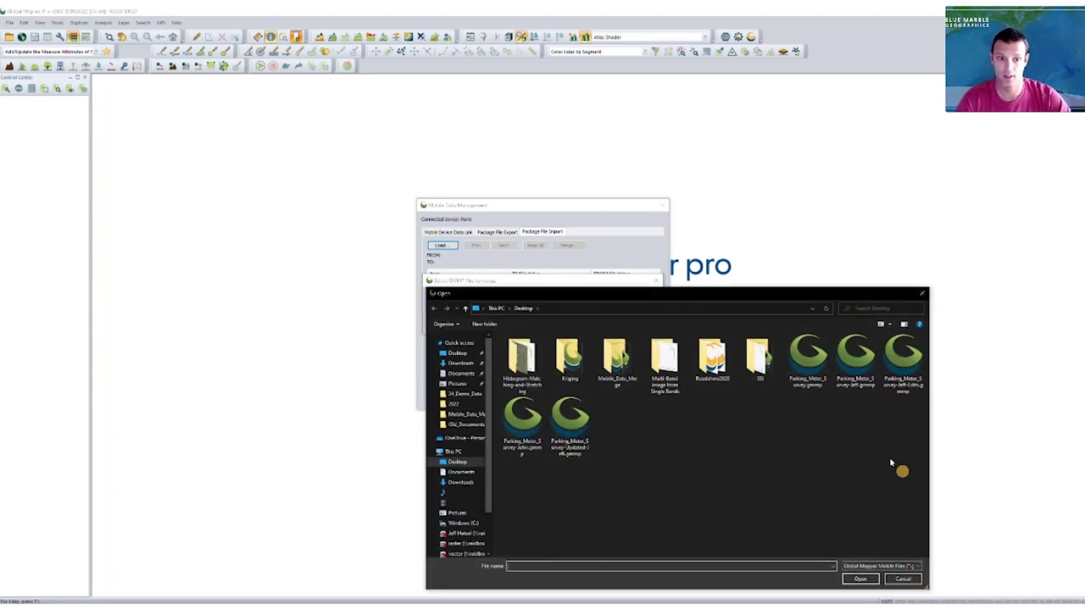
double_click(523, 422)
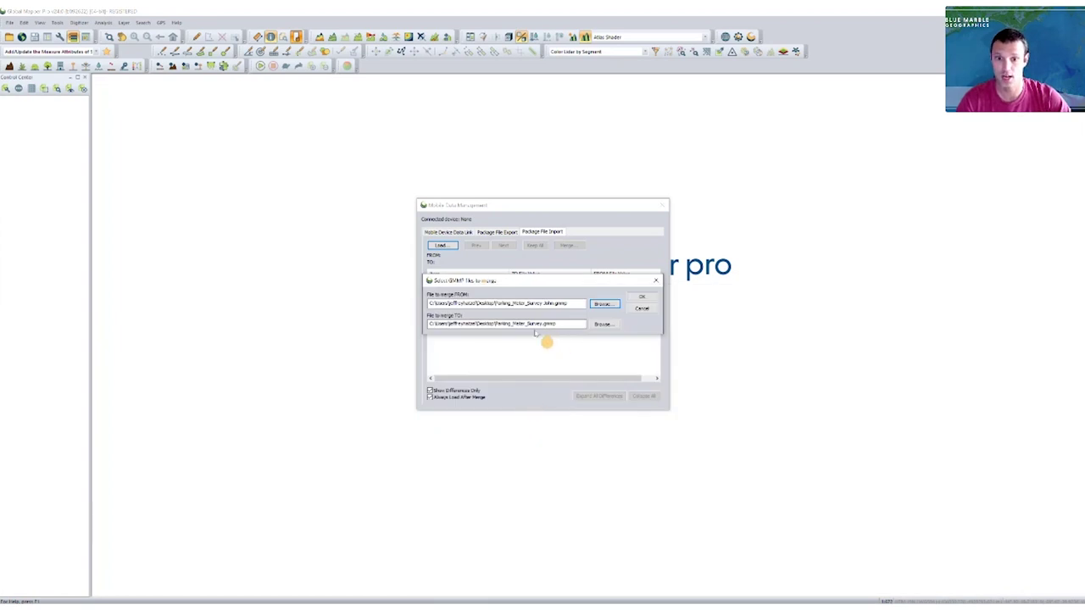
left_click(614, 328)
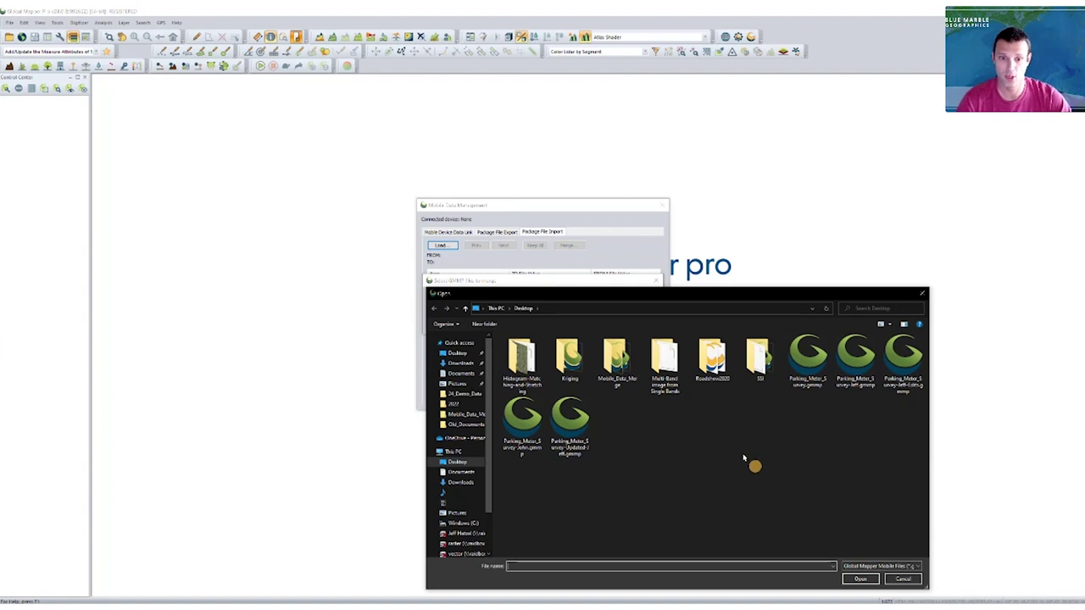
double_click(897, 364)
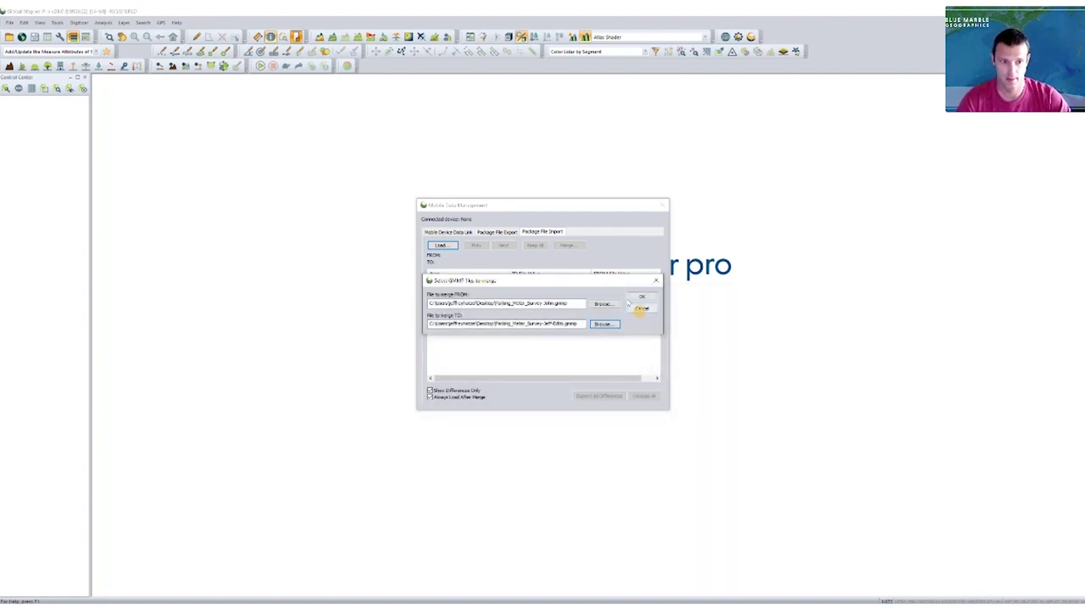
left_click(643, 298)
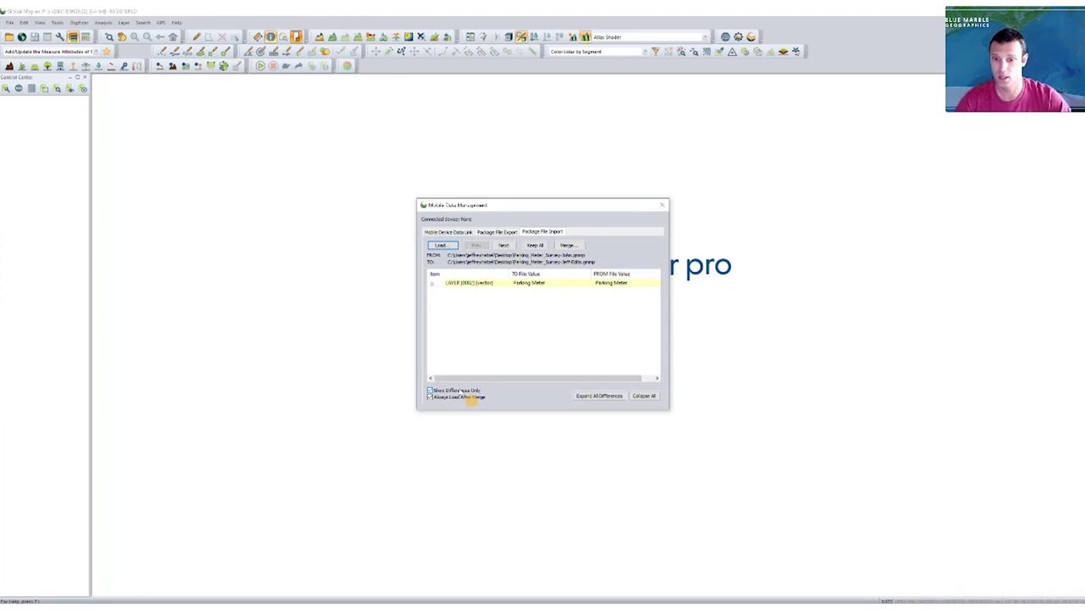
- Review the five differing points under LAYER [0002] POINTS and keep all of them
left_click(437, 286)
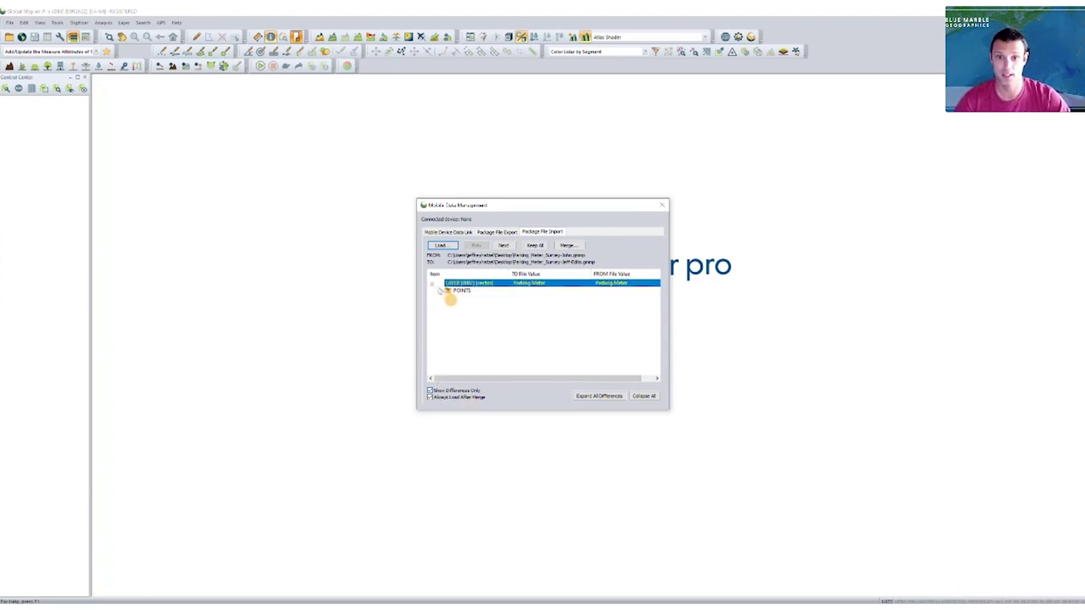
left_click(439, 290)
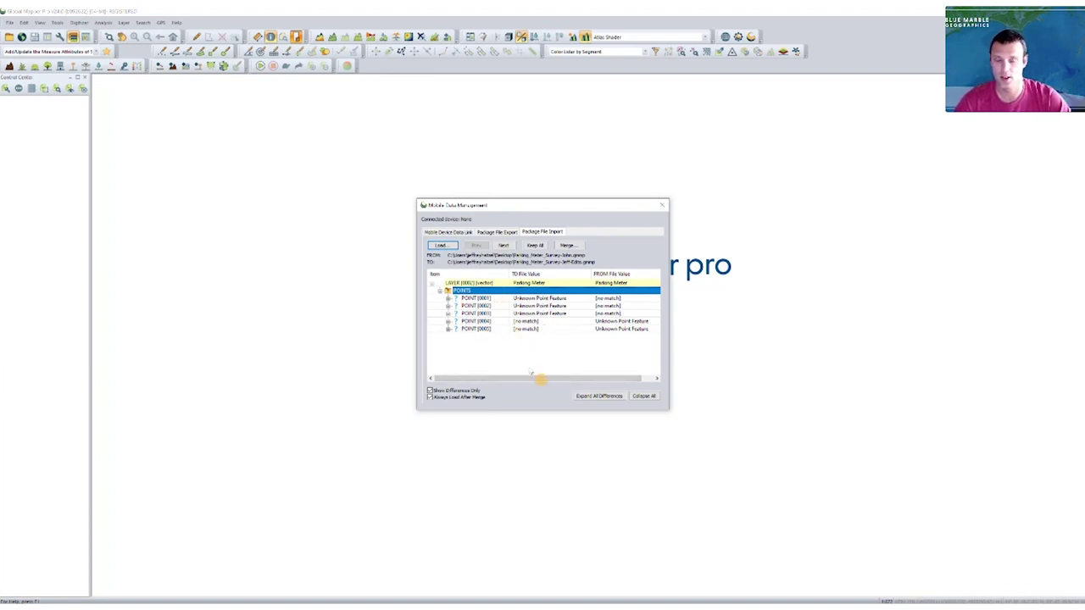
key("Down")
key("Down")
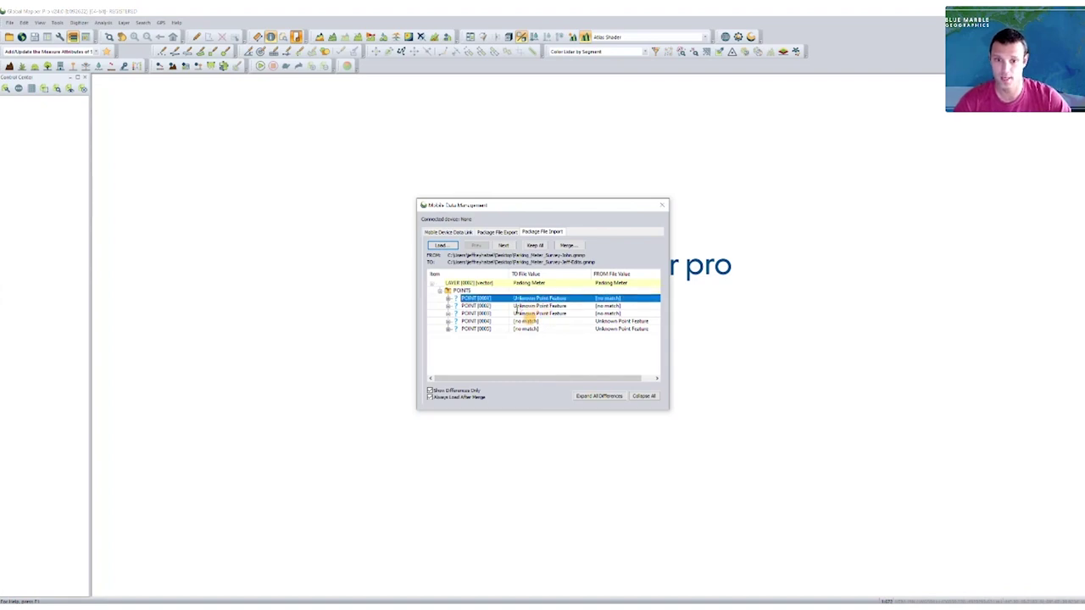
key("Down")
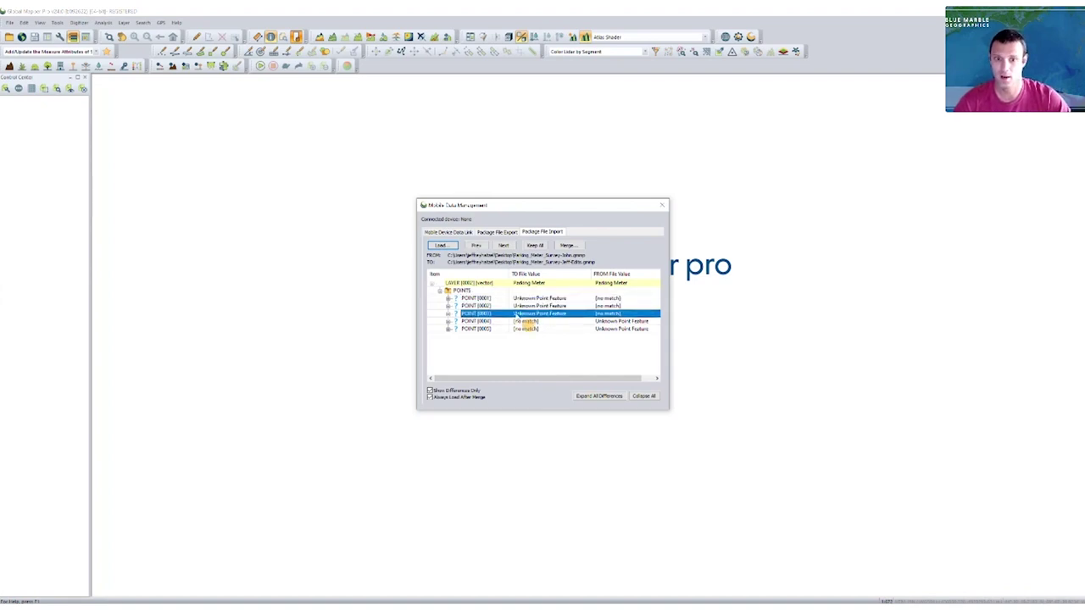
left_click(550, 305)
left_click(557, 314)
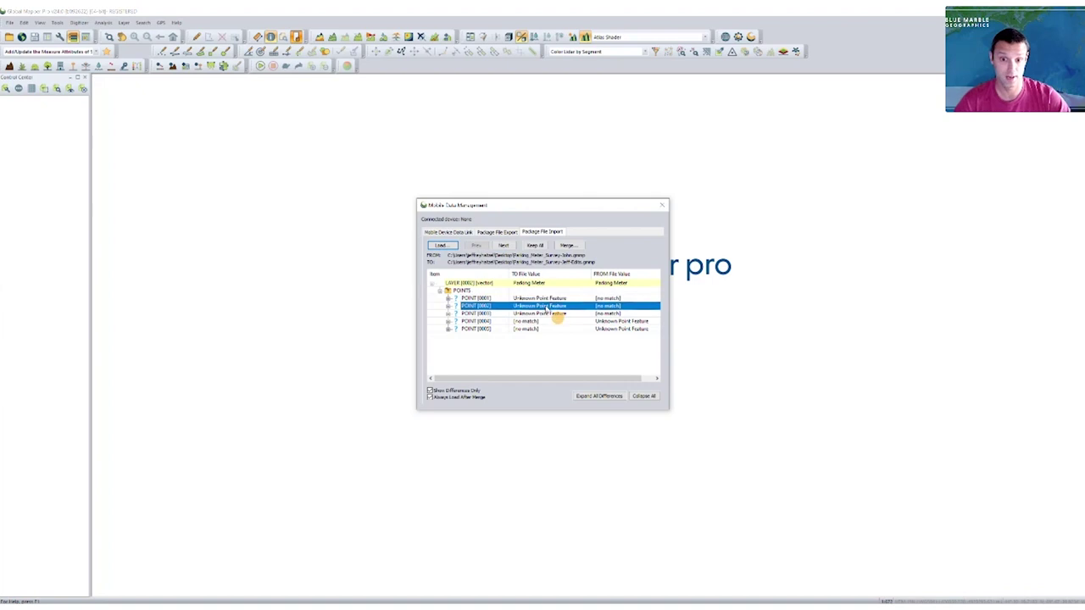
left_click(630, 303)
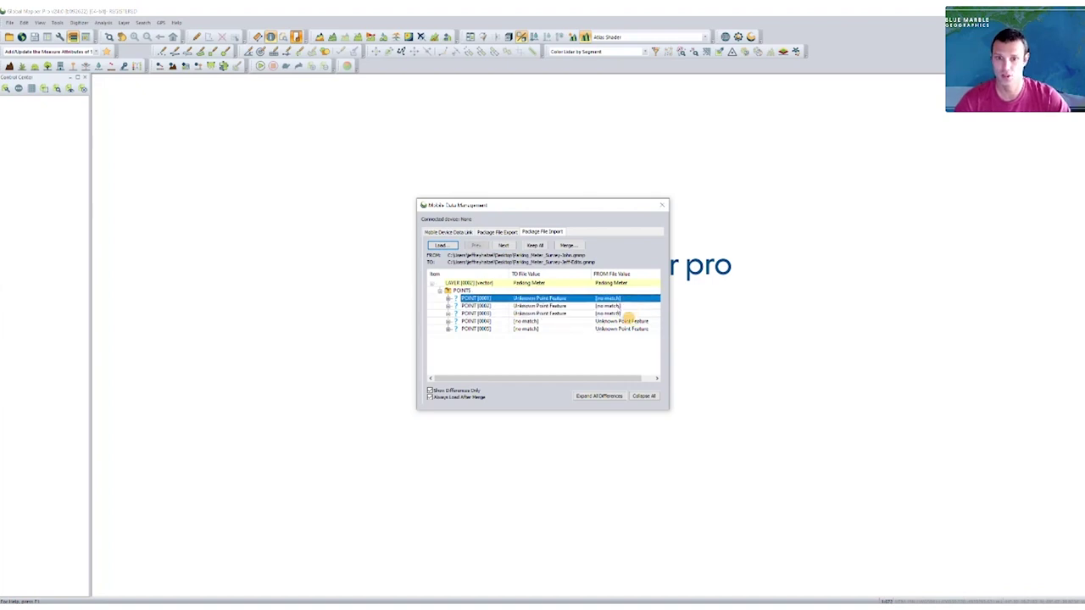
left_click(614, 314)
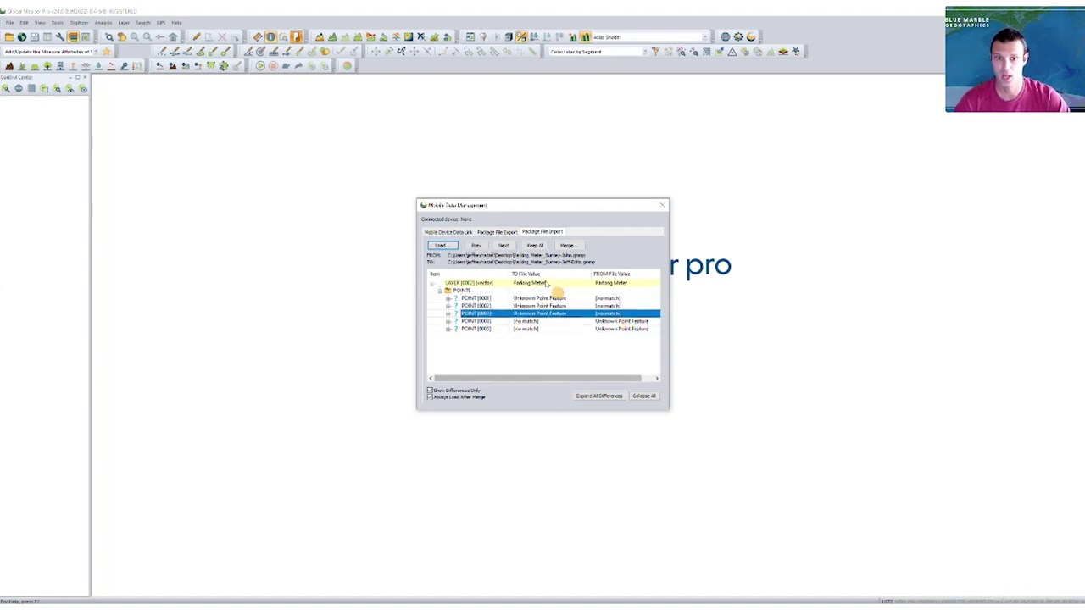
left_click(539, 246)
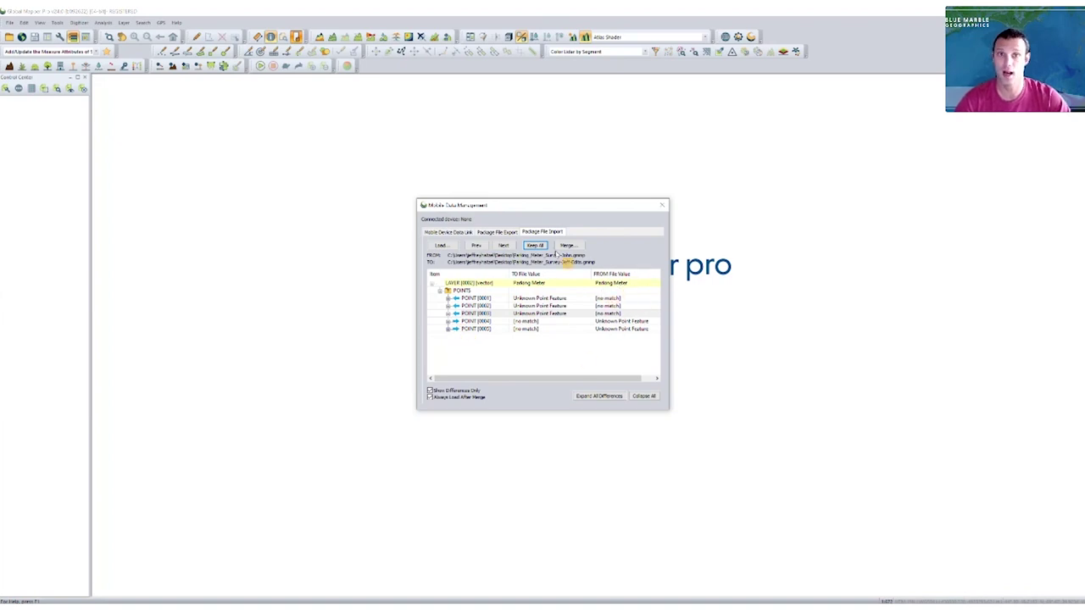
- Merge the packages into a file prefixed 'New-' and accept the export options and success message
left_click(567, 245)
left_click(553, 474)
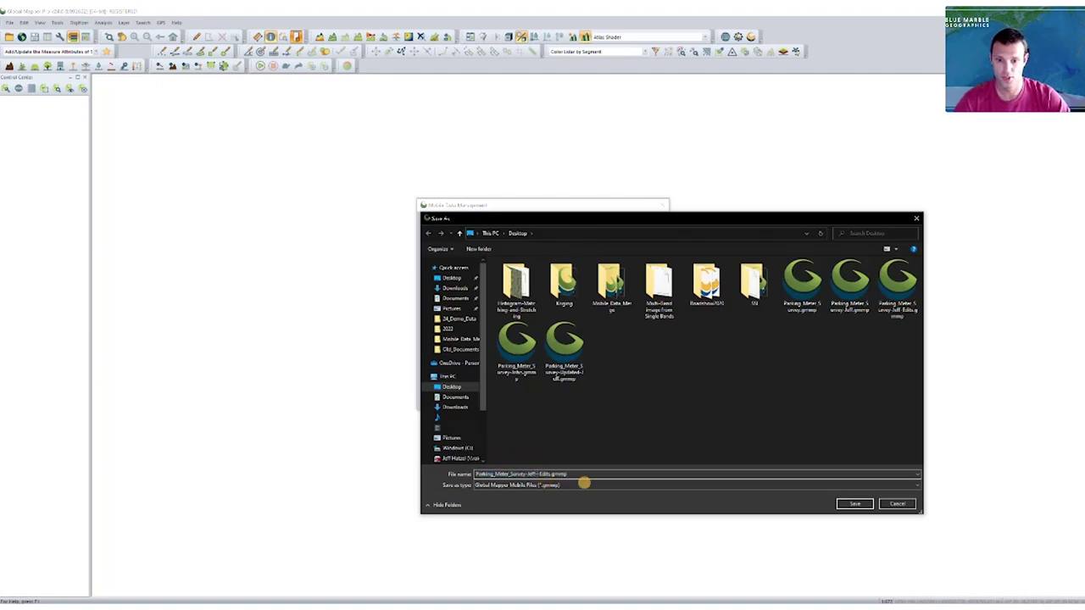
type("New-")
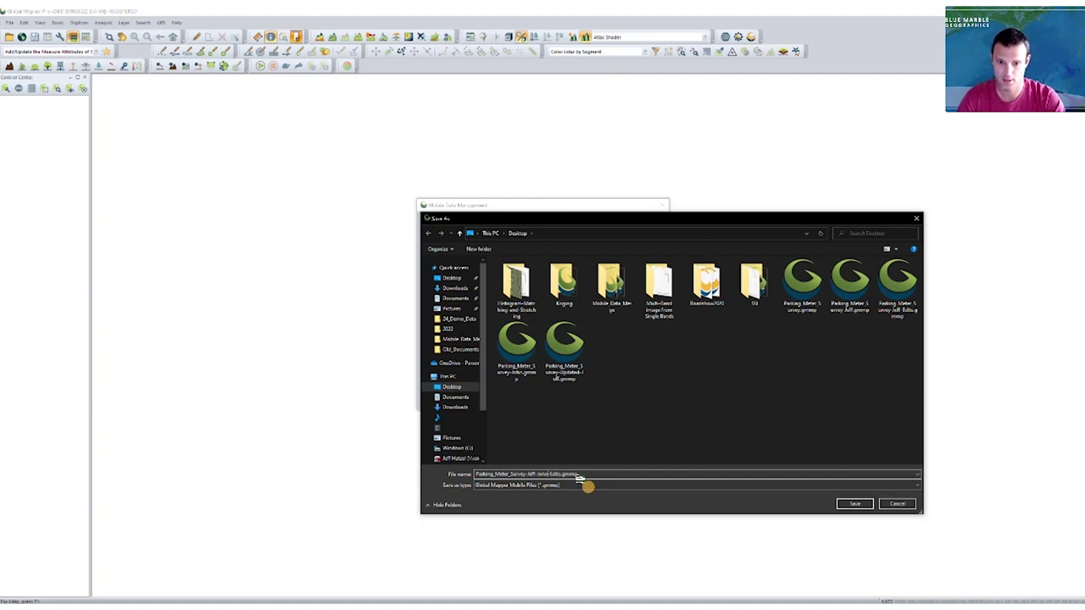
left_click(865, 504)
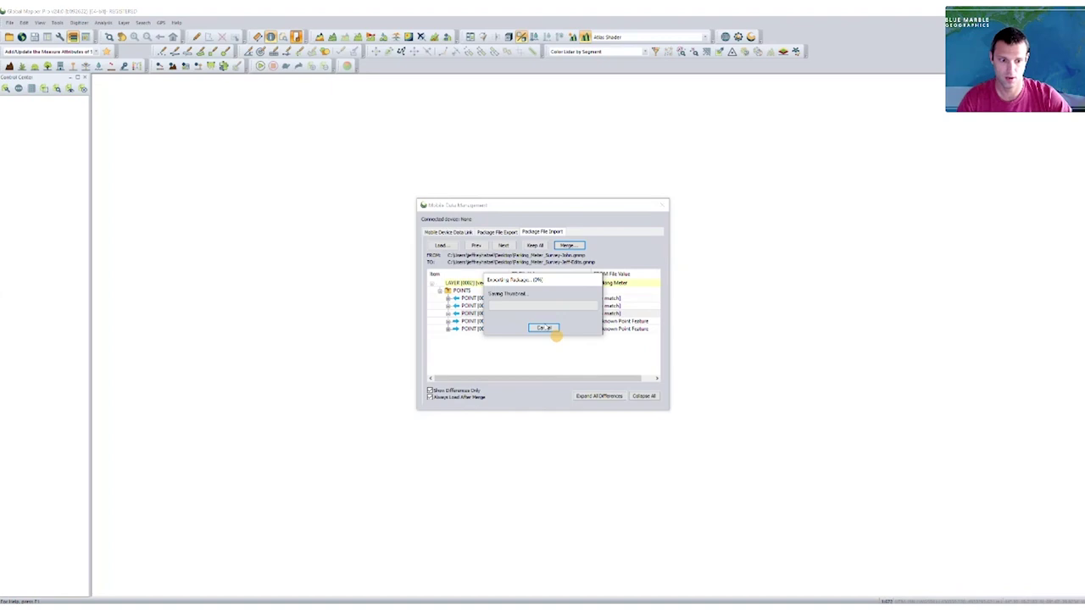
left_click(545, 327)
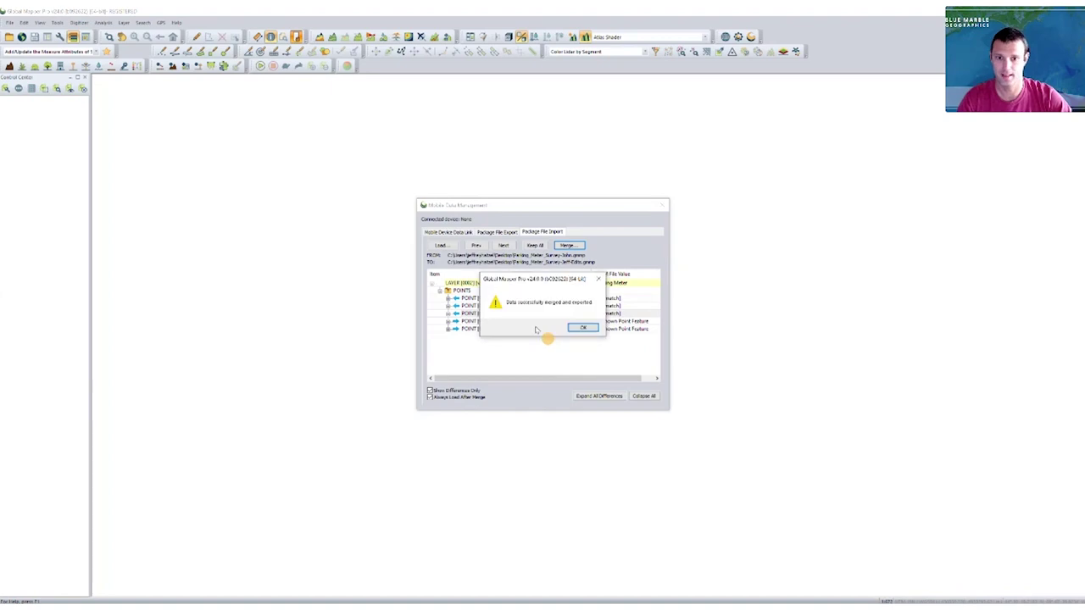
left_click(582, 328)
- Load the merged layer, close Mobile Data Management, and zoom into Water Street
left_click(524, 366)
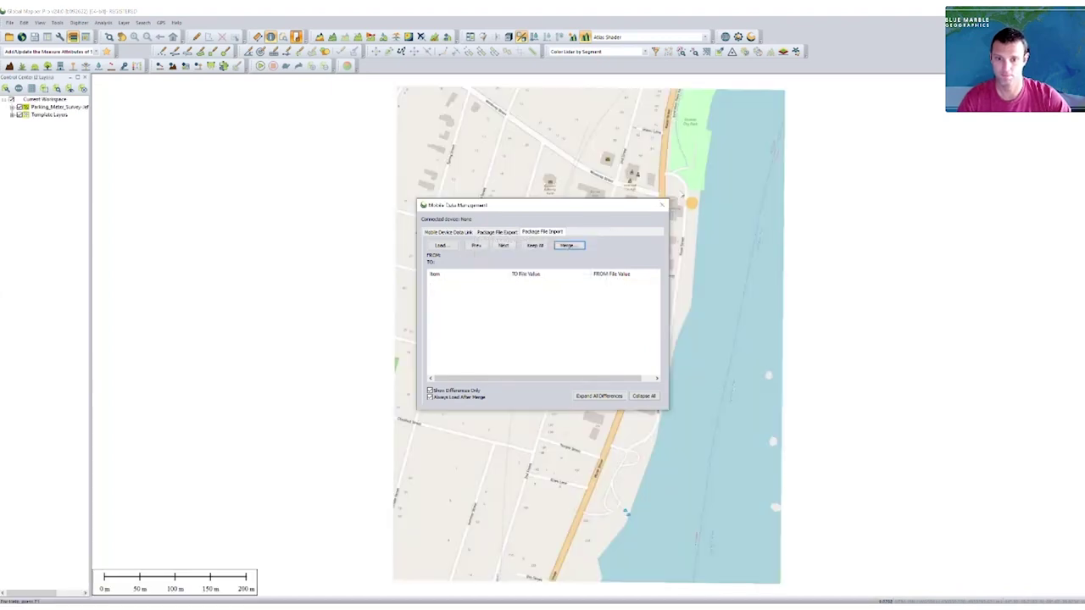
left_click(663, 205)
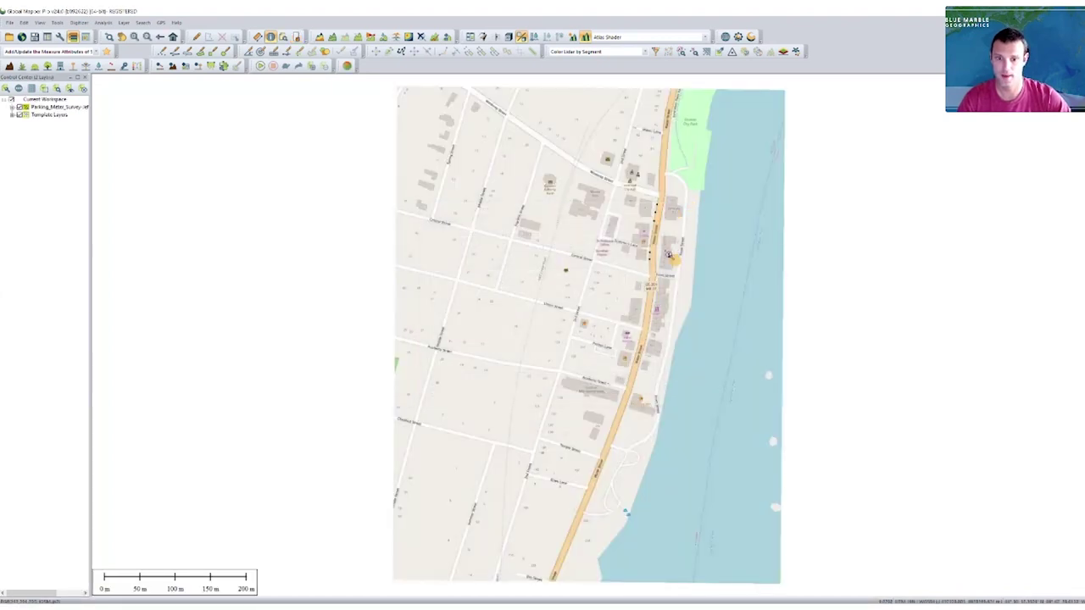
scroll(655, 248, "up", 2)
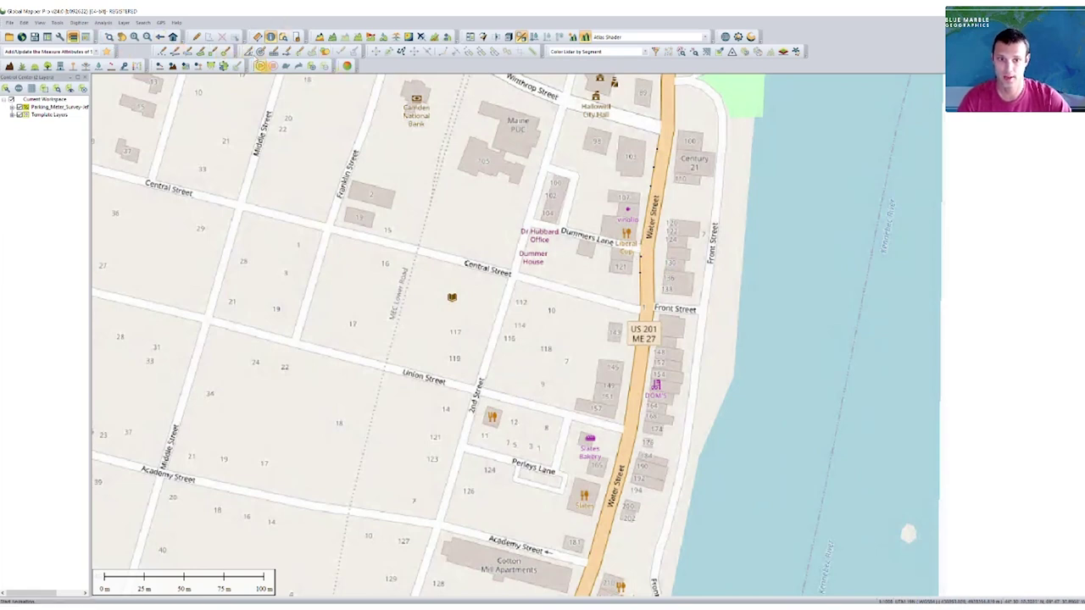
left_click(510, 209)
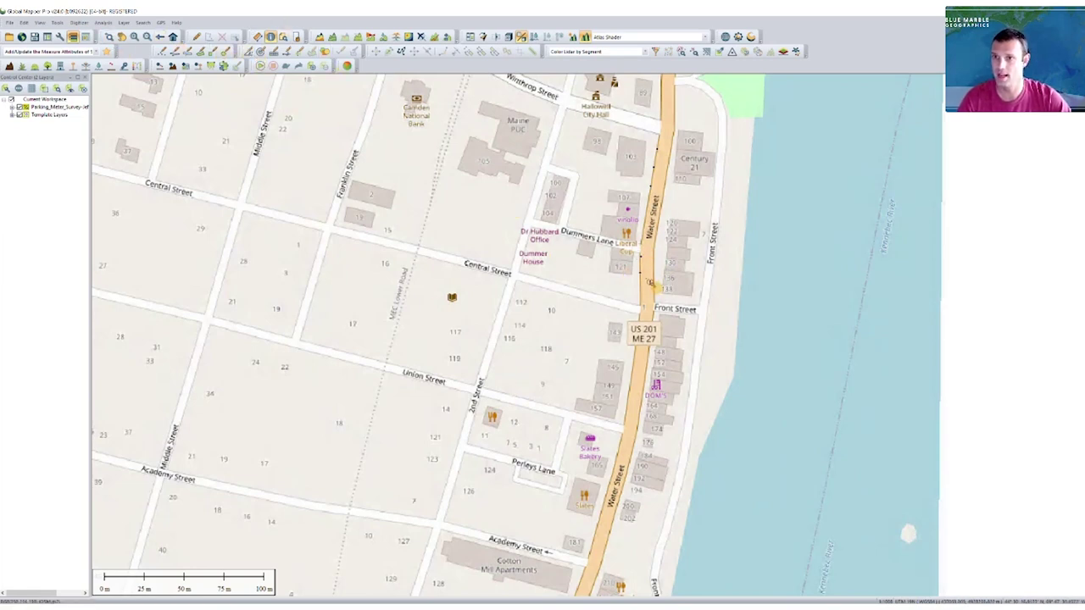
- Check a Water Street meter's Recorder, Height (1 meter) and Functional (Yes) attributes
left_click(644, 277)
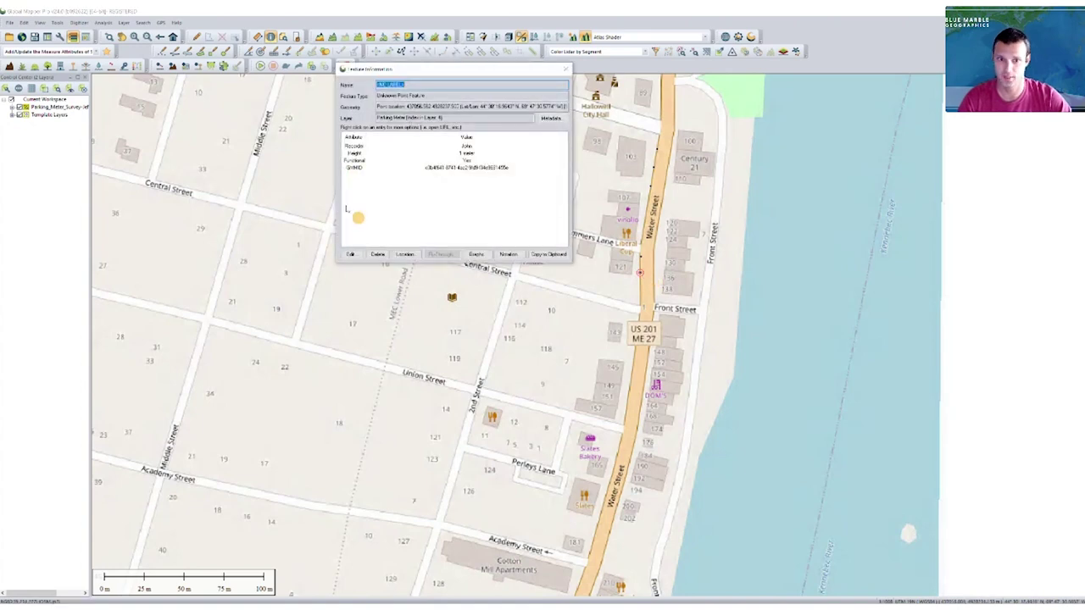
left_click(426, 148)
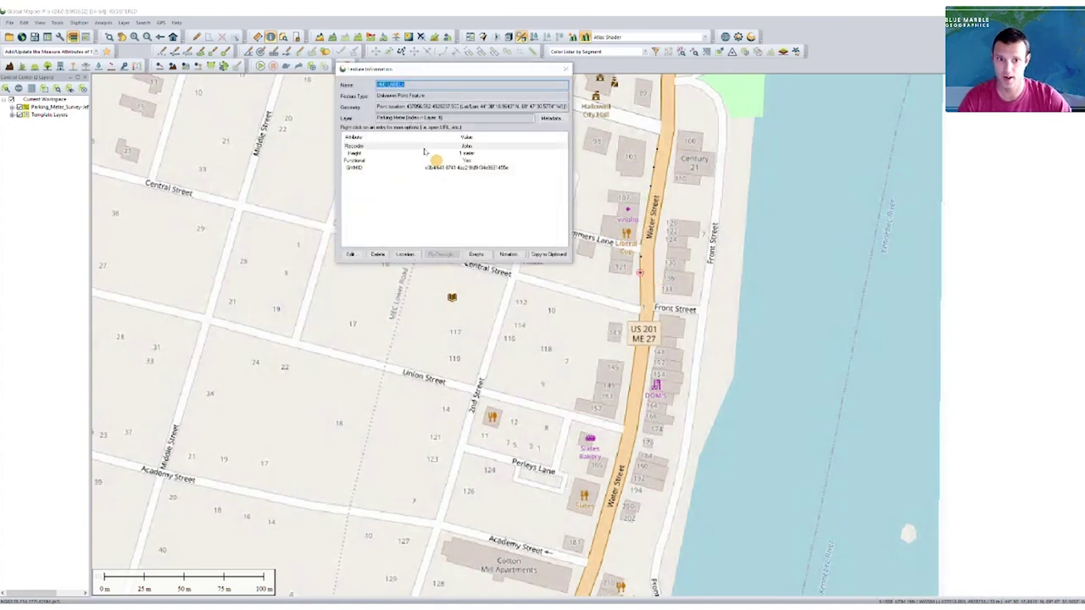
left_click(479, 154)
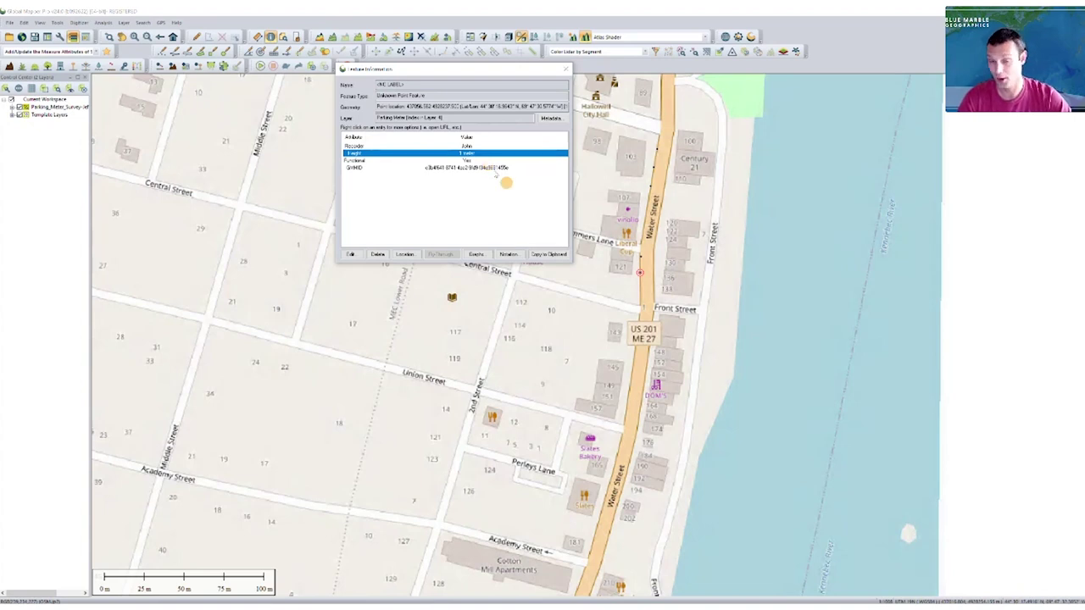
left_click(471, 161)
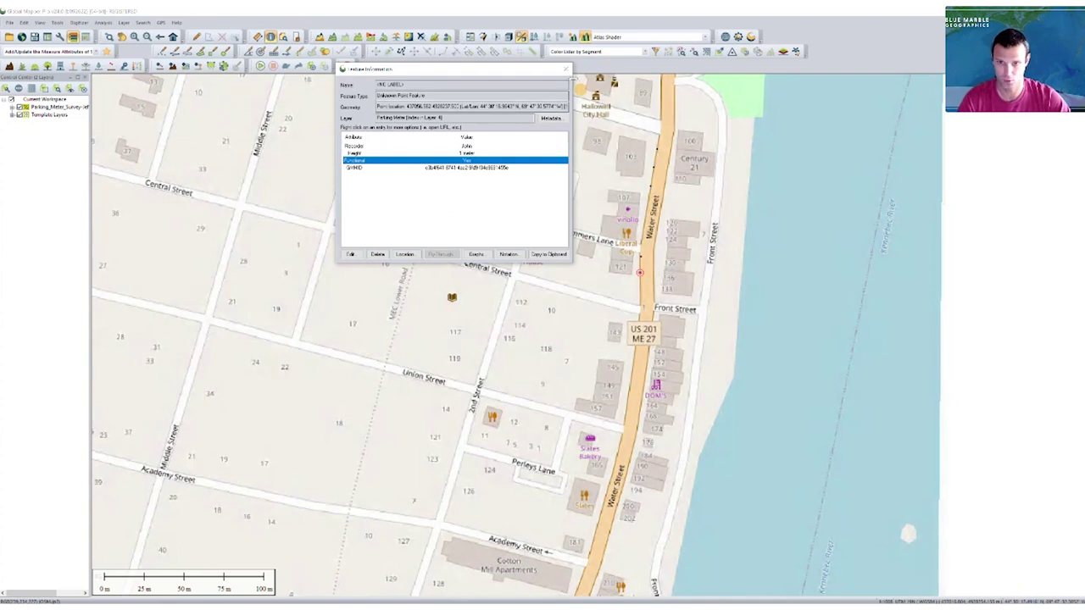
left_click(566, 68)
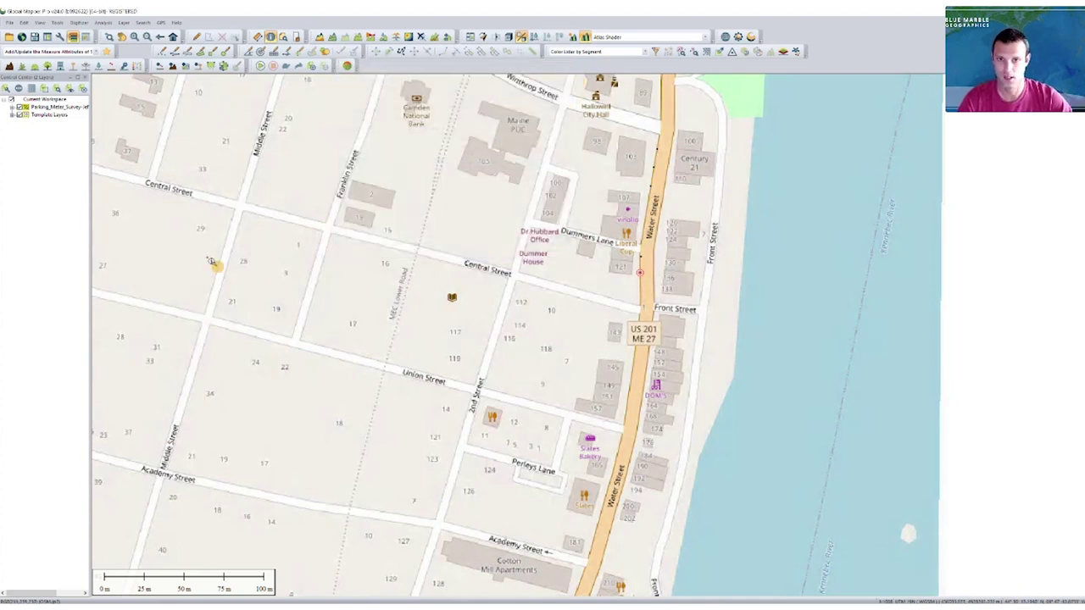
- Reopen Mobile Data Management on the Package File Import page
left_click(297, 37)
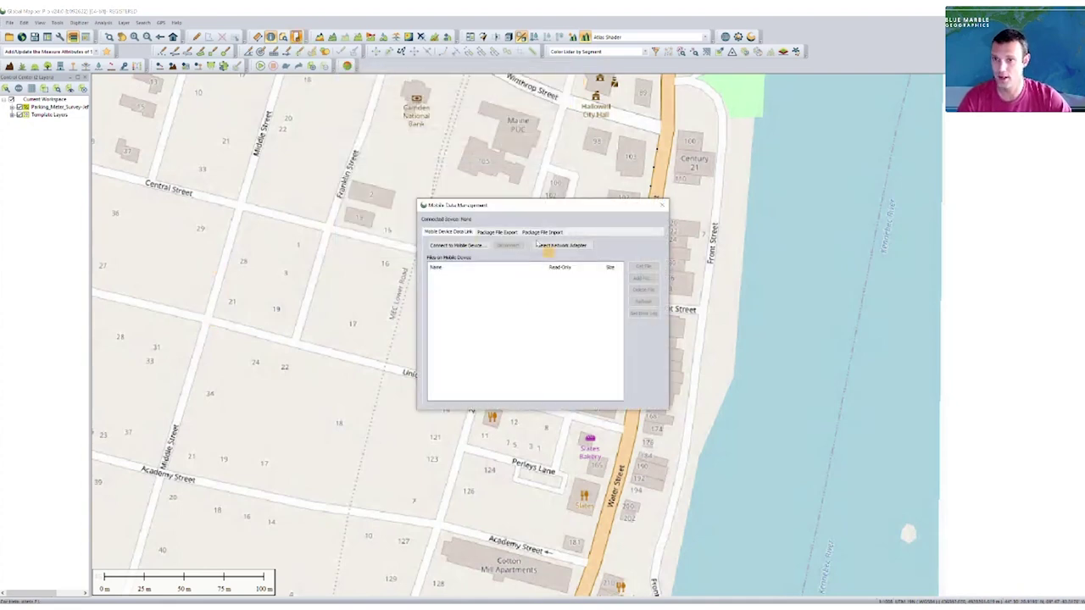
left_click(544, 232)
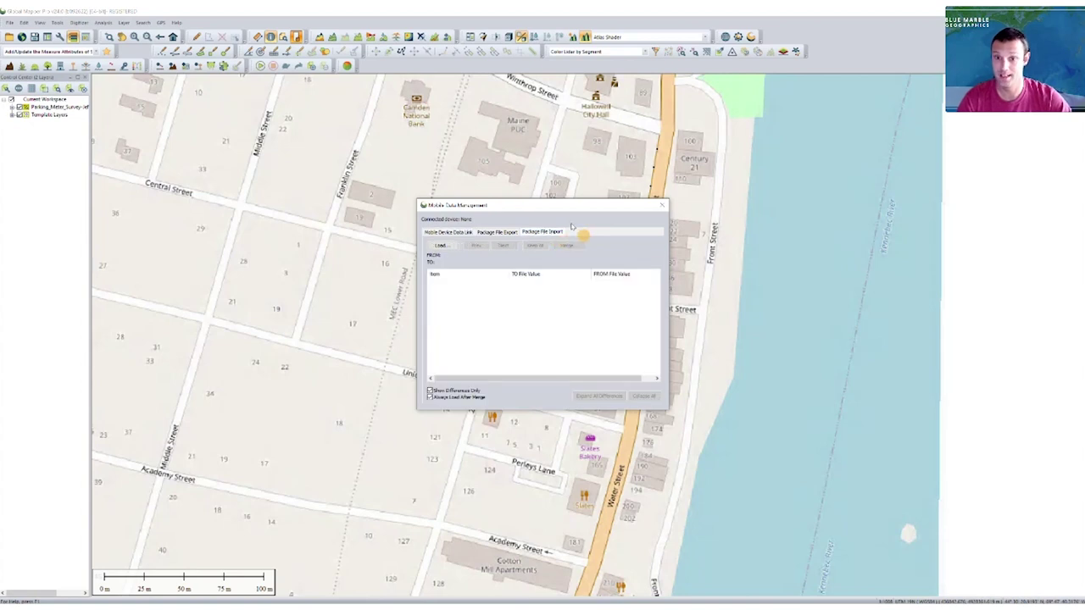